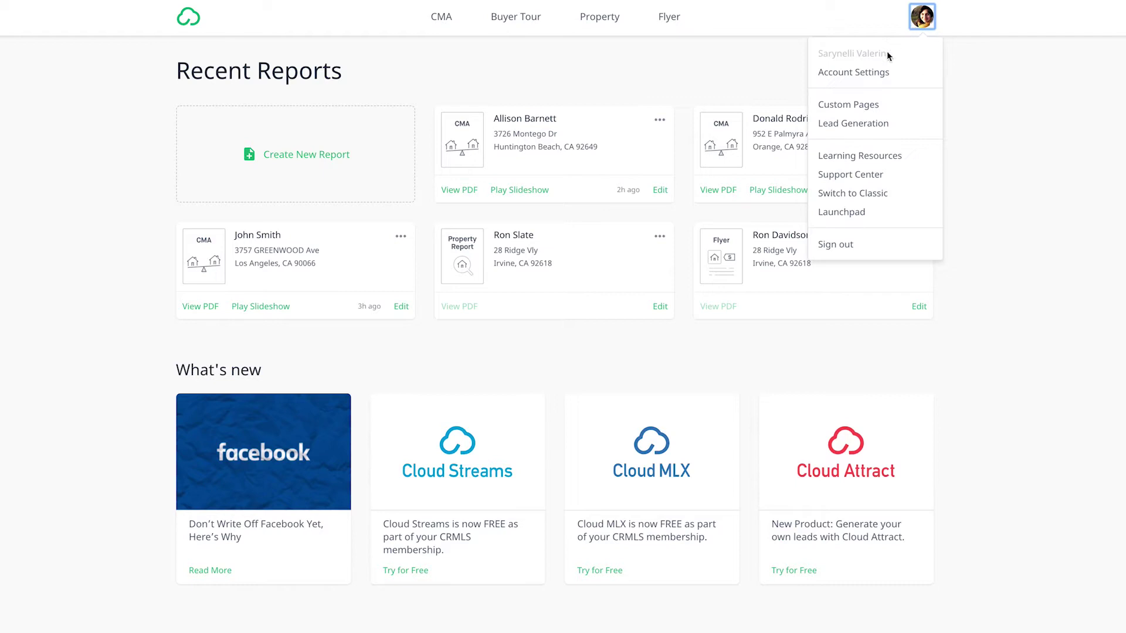
Open the MLS Credentials section of the account settings
{"action": "left_click", "coordinate": [877, 74]}
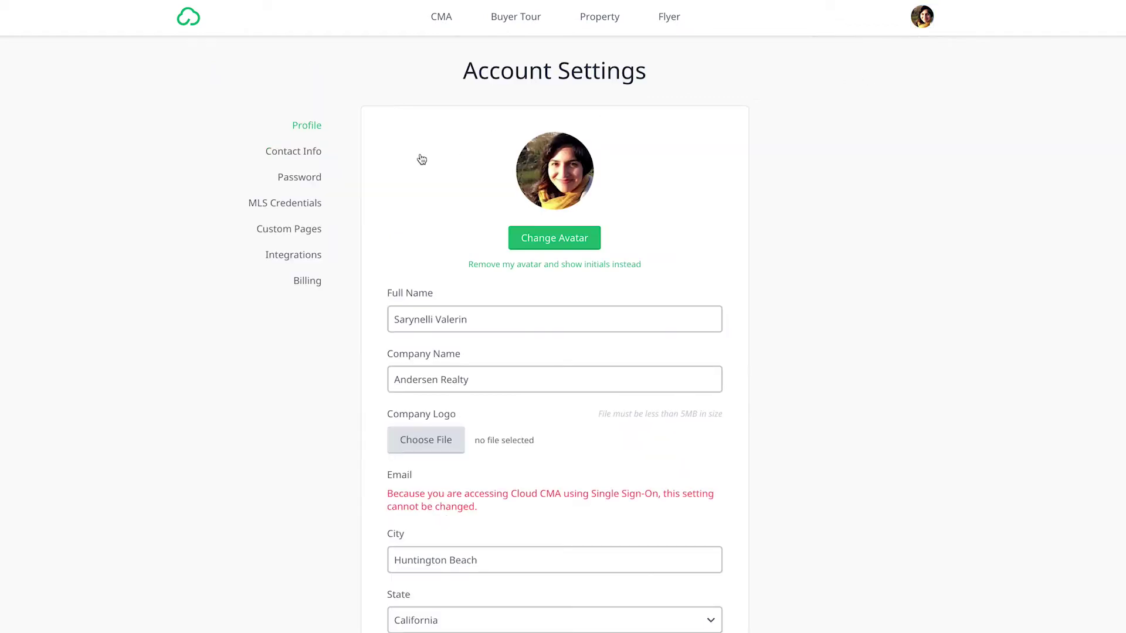
{"action": "left_click", "coordinate": [292, 203]}
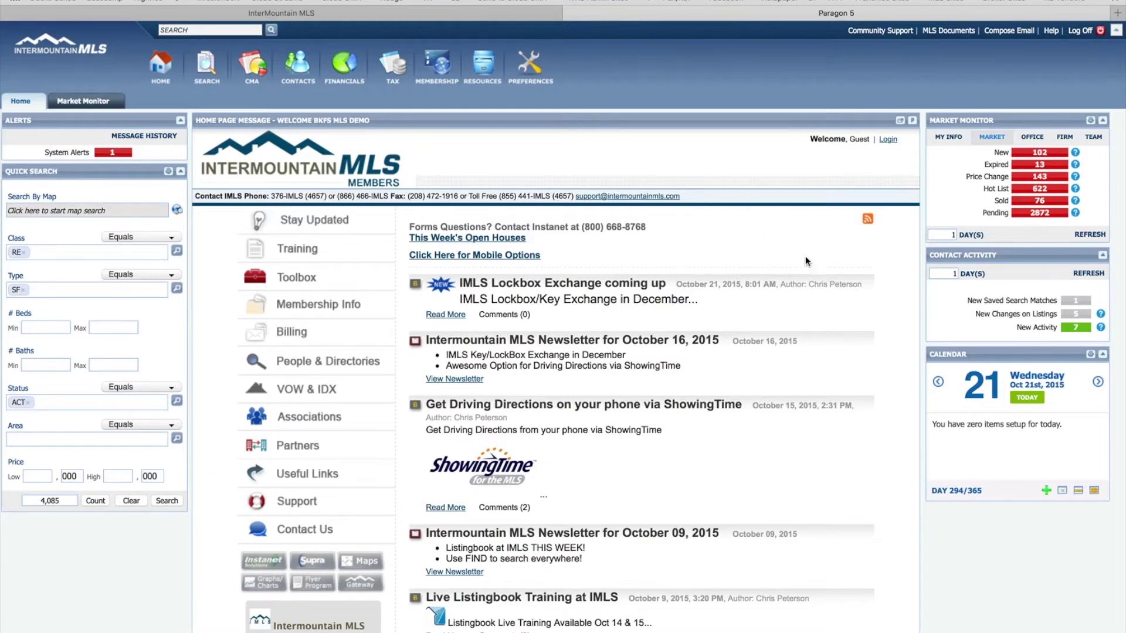
Open the Market Monitor's sold listings and check the listings in rows 2, 4, 6, 8, 9 and 10
{"action": "left_click", "coordinate": [1040, 200]}
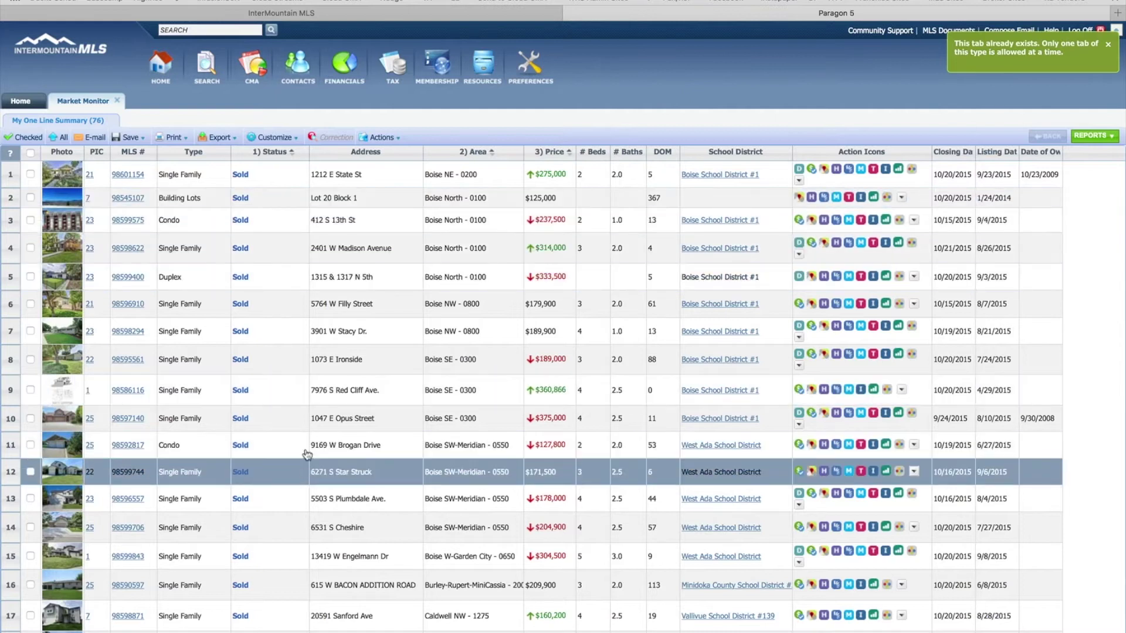
{"action": "left_click", "coordinate": [30, 391]}
{"action": "left_click", "coordinate": [30, 359]}
{"action": "left_click", "coordinate": [31, 304]}
{"action": "left_click", "coordinate": [30, 248]}
{"action": "left_click", "coordinate": [30, 199]}
{"action": "left_click", "coordinate": [29, 418]}
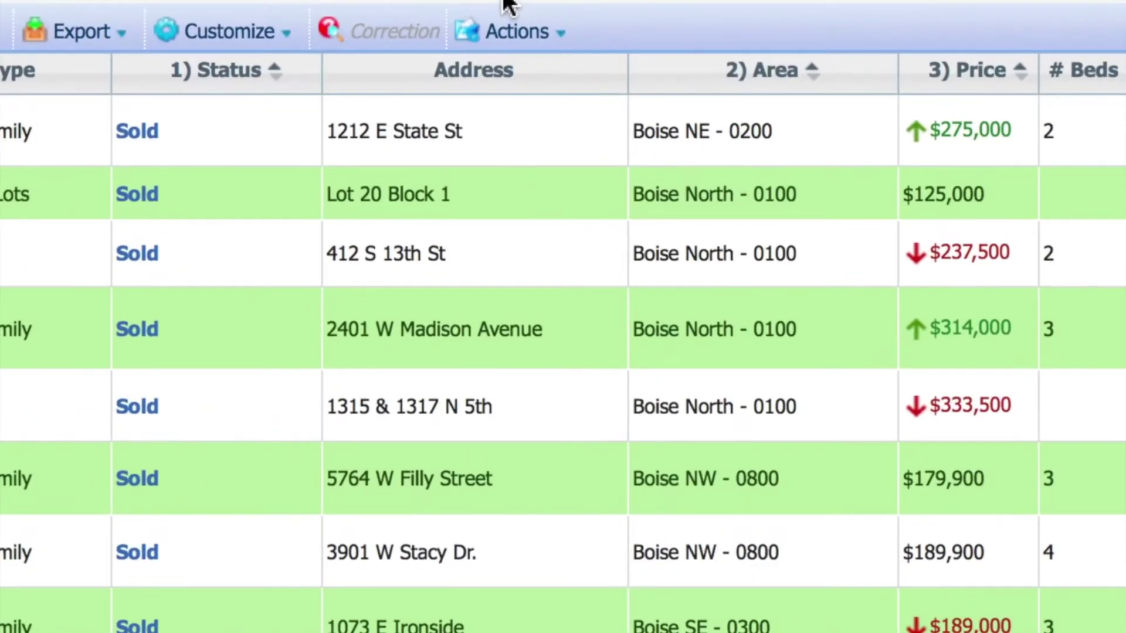
Send the checked listings to Cloud CMA as a CMA and fetch the listings for the report
{"action": "left_click", "coordinate": [551, 40]}
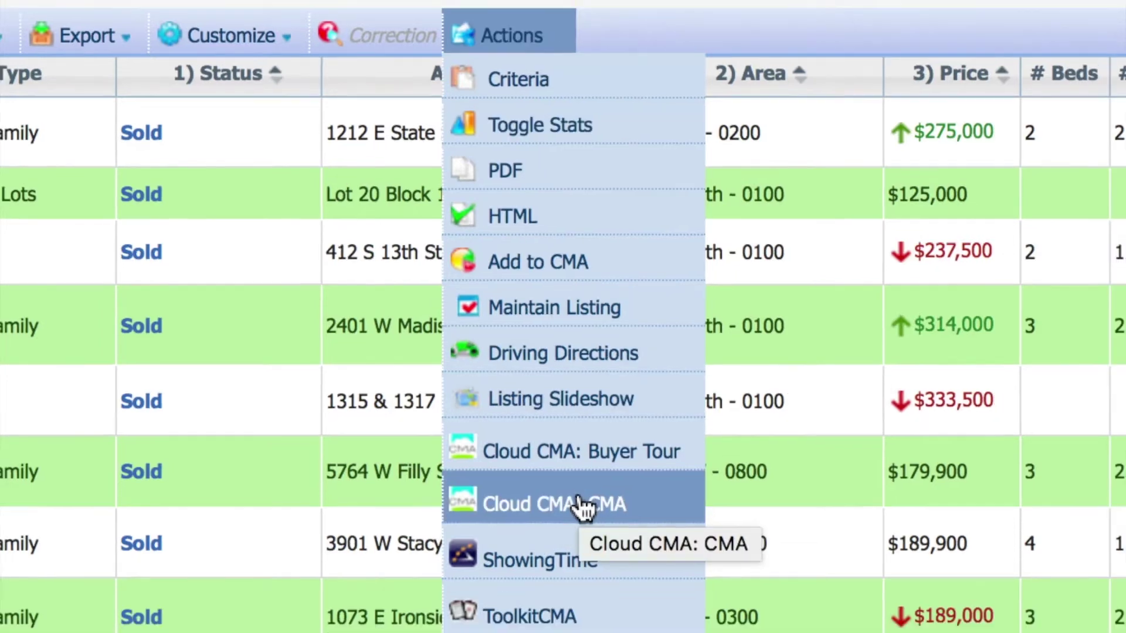
{"action": "left_click", "coordinate": [590, 513]}
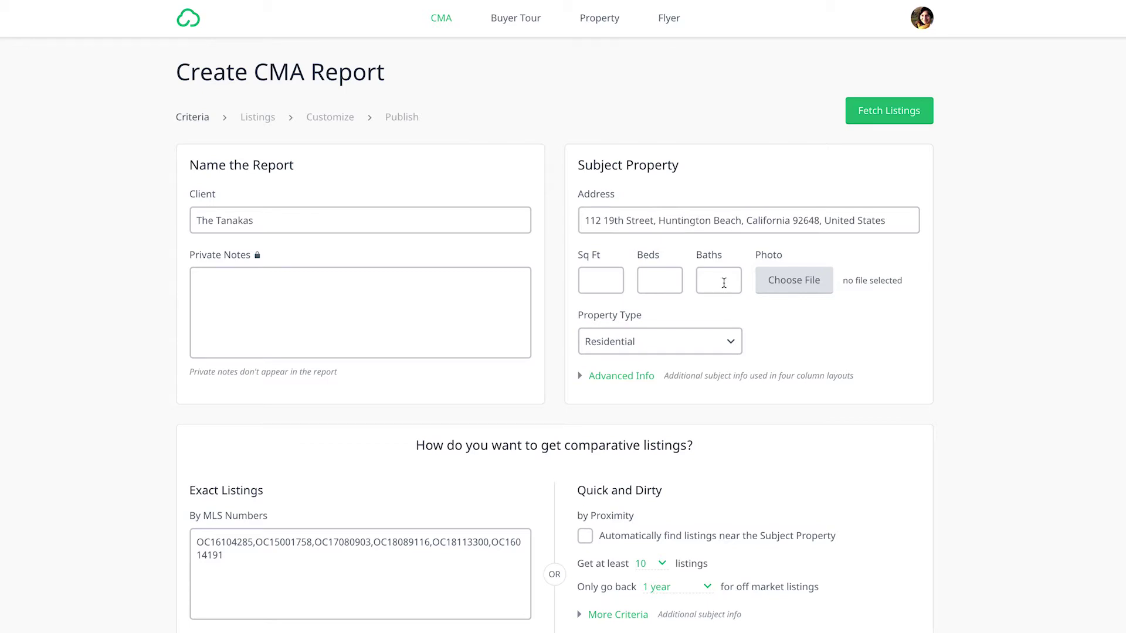
{"action": "left_click", "coordinate": [881, 119]}
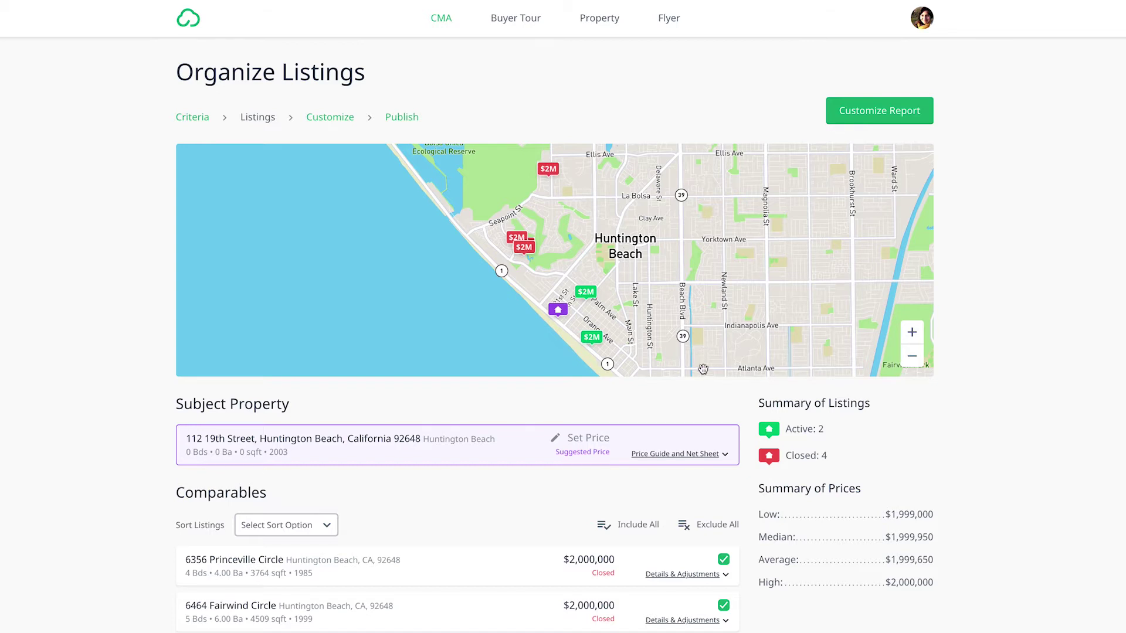
Set the subject property's suggested price to the active comparables' average of $1,999,450 from the Price Guide
{"action": "scroll", "coordinate": [704, 375], "scroll_direction": "down", "scroll_amount": 1}
{"action": "left_click", "coordinate": [668, 380]}
{"action": "scroll", "coordinate": [663, 379], "scroll_direction": "down", "scroll_amount": 4}
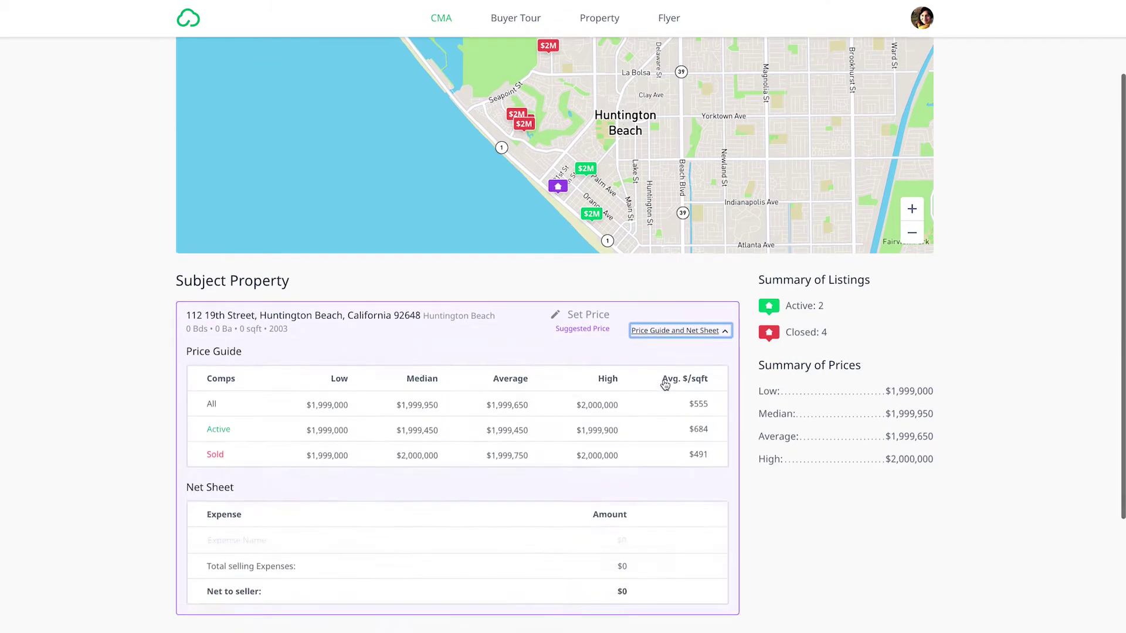
{"action": "left_click", "coordinate": [508, 167]}
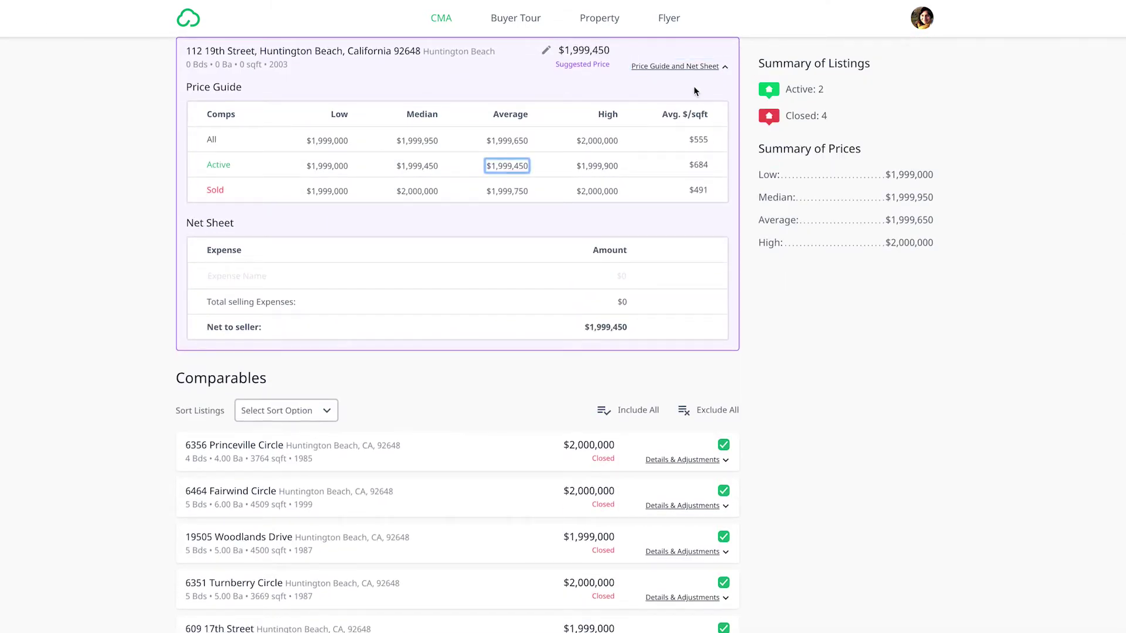
{"action": "left_click", "coordinate": [685, 70]}
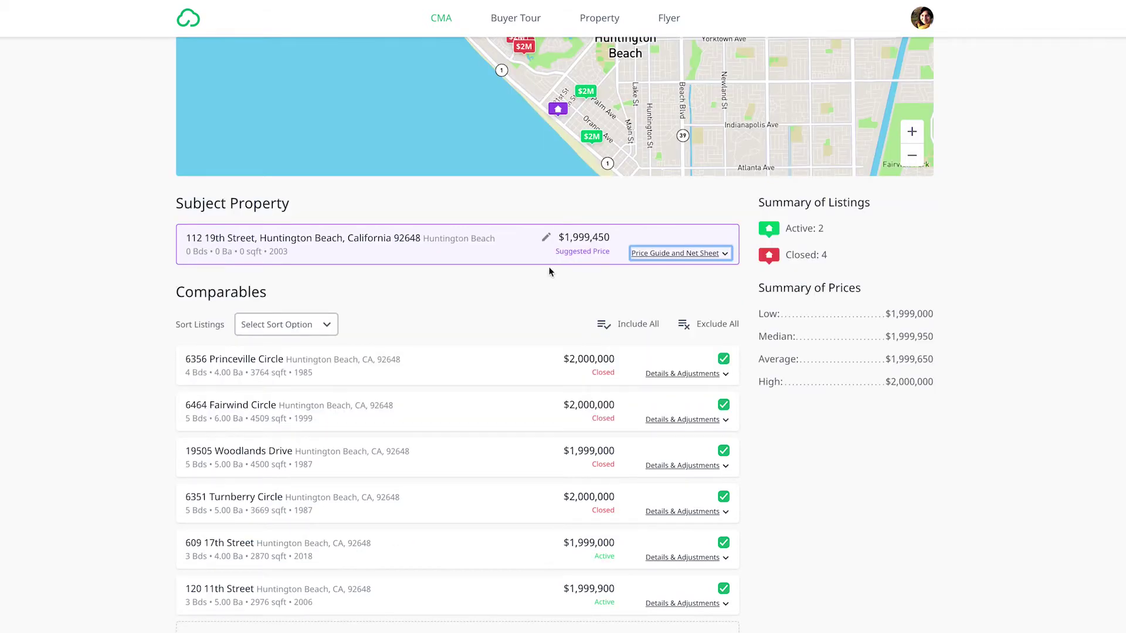
Exclude the second comparable, the closed 4509 sqft listing built in 1999, from the report
{"action": "scroll", "coordinate": [545, 270], "scroll_direction": "up", "scroll_amount": 3}
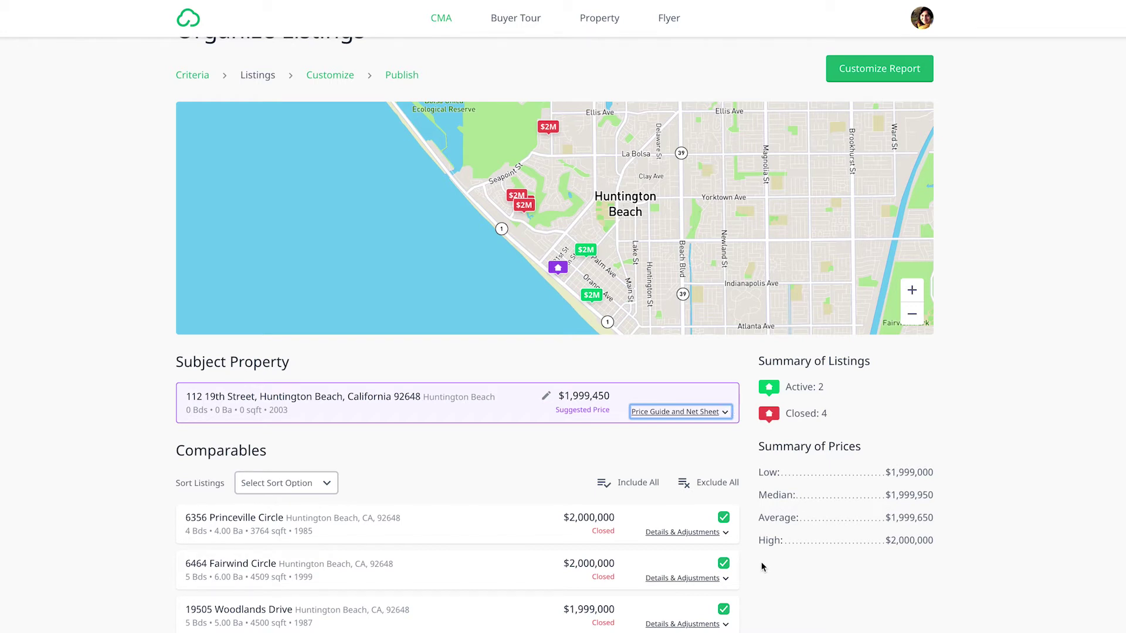
{"action": "scroll", "coordinate": [761, 567], "scroll_direction": "down", "scroll_amount": 3}
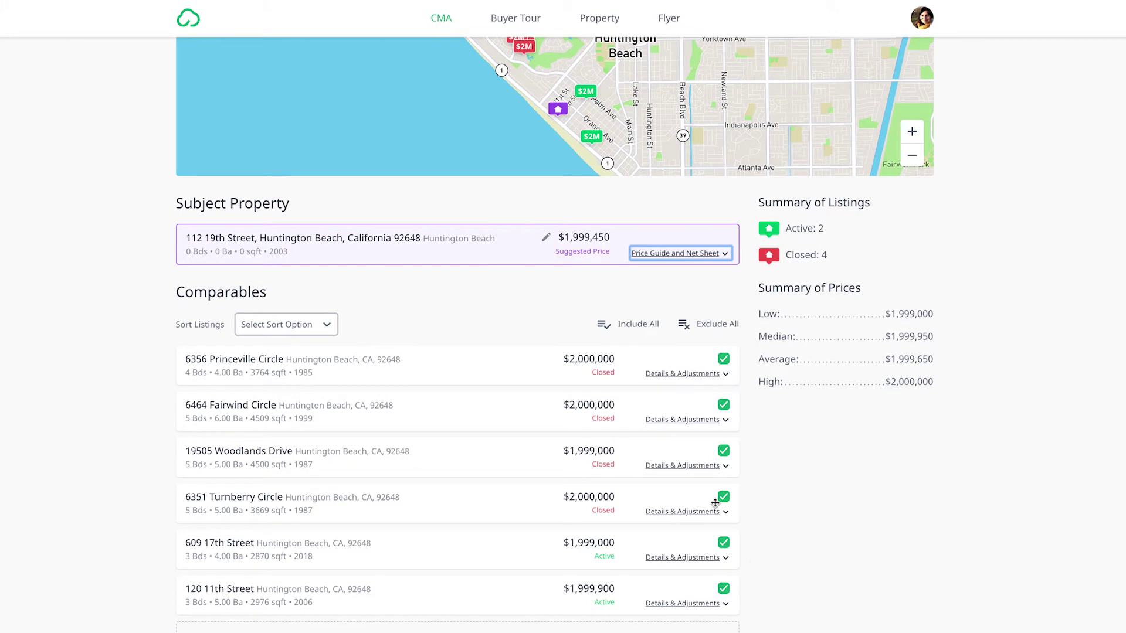
{"action": "left_click", "coordinate": [723, 406]}
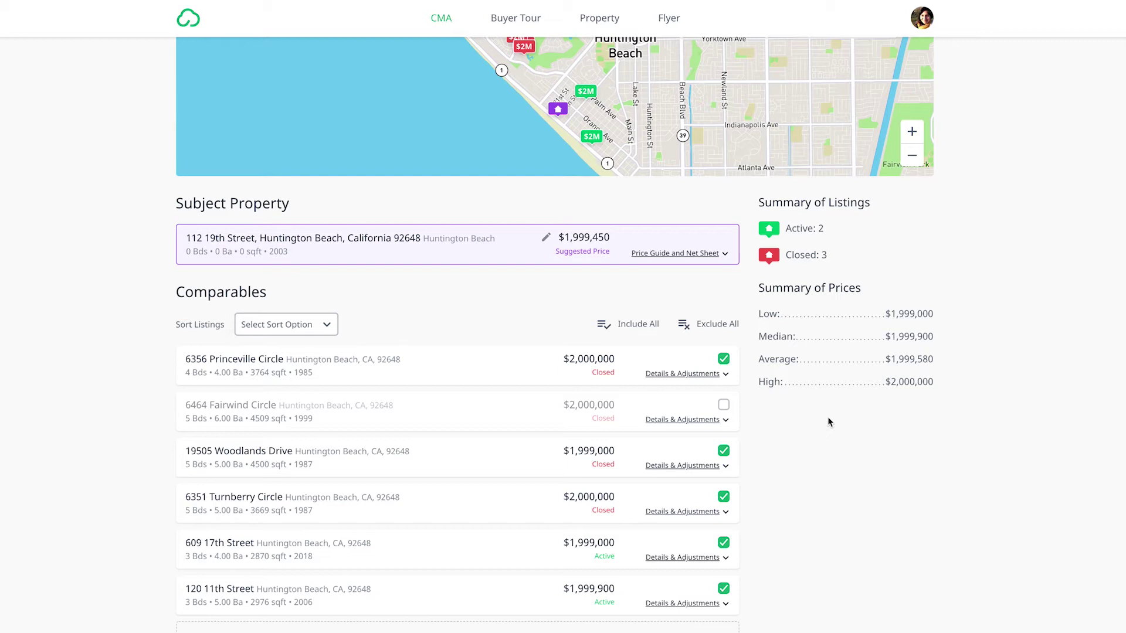
Open the first comparable's details and browse through its property photos
{"action": "left_click", "coordinate": [669, 374]}
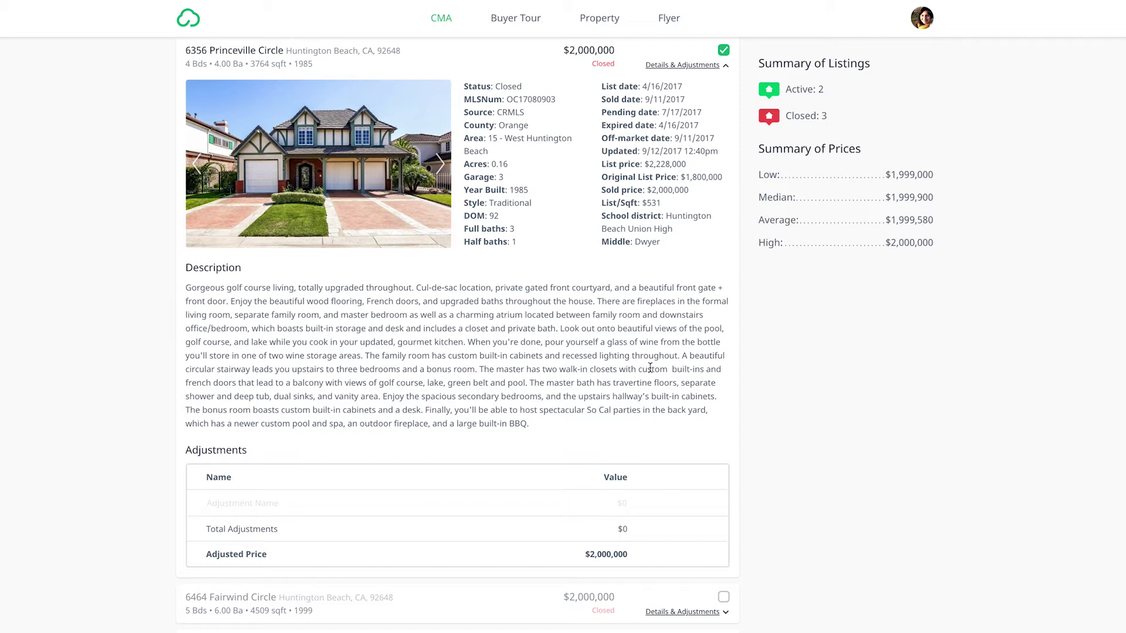
{"action": "scroll", "coordinate": [442, 251], "scroll_direction": "up", "scroll_amount": 2}
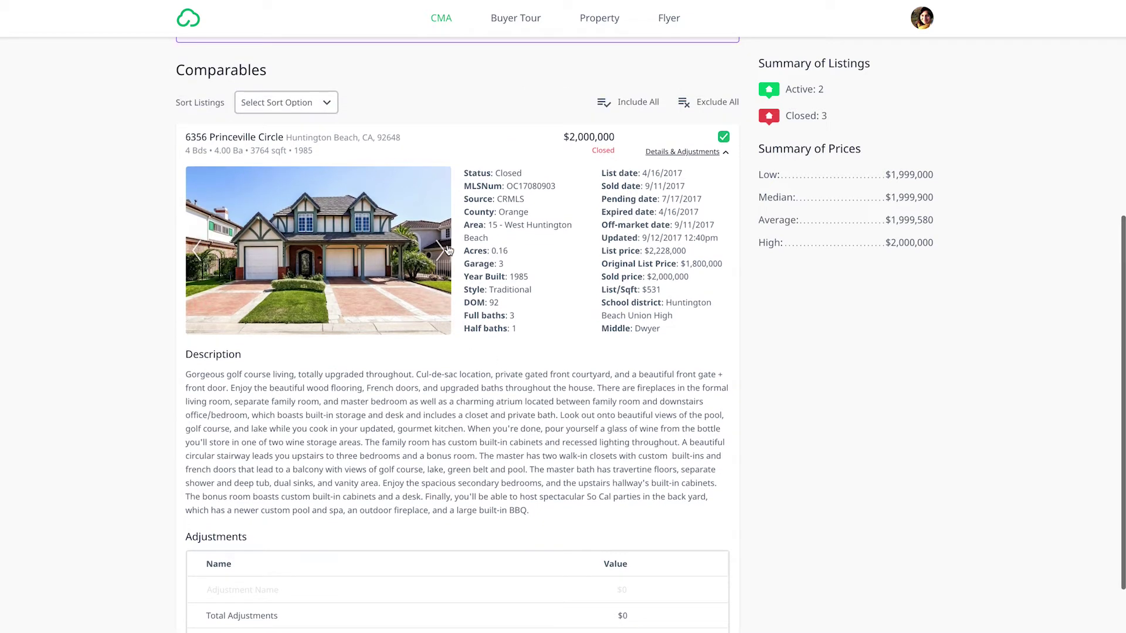
{"action": "left_click", "coordinate": [441, 251]}
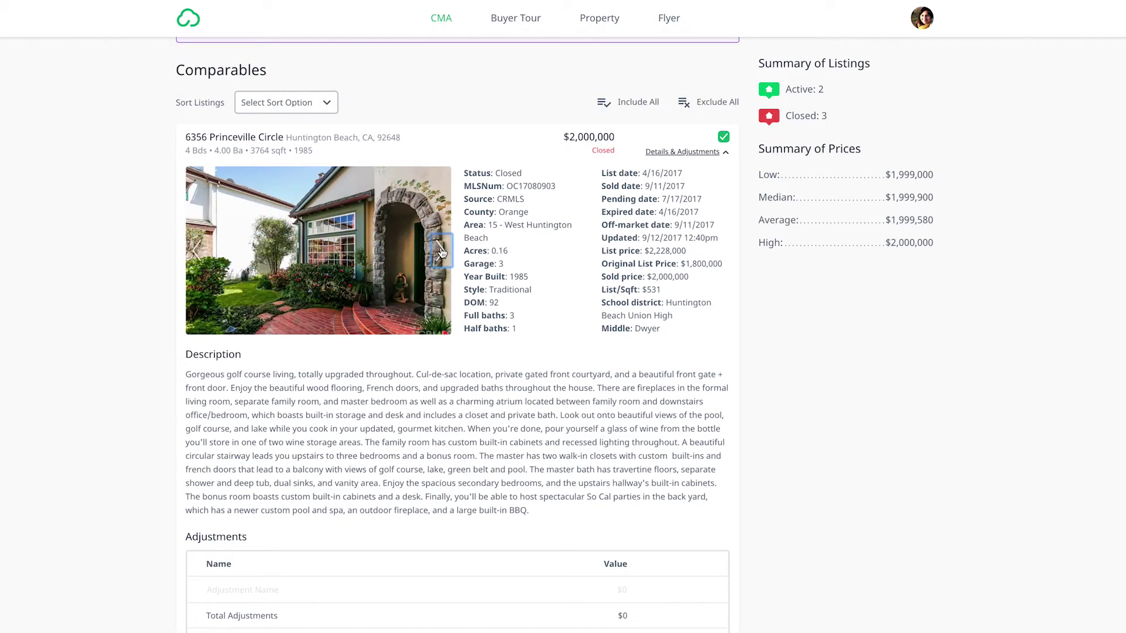
{"action": "left_click", "coordinate": [441, 251]}
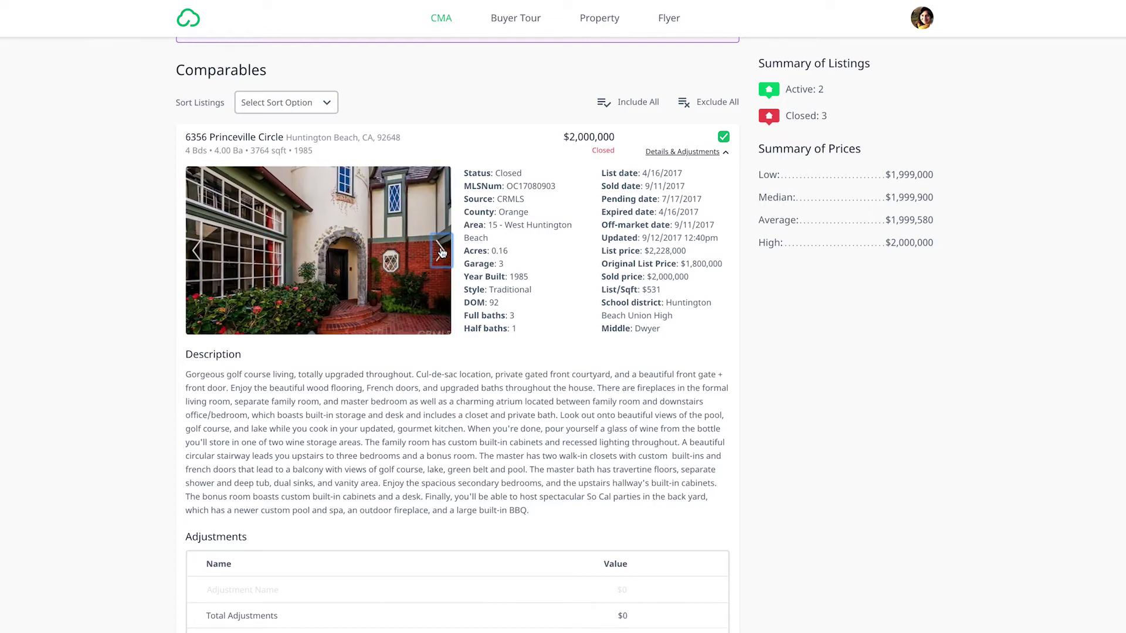
{"action": "left_click", "coordinate": [442, 251]}
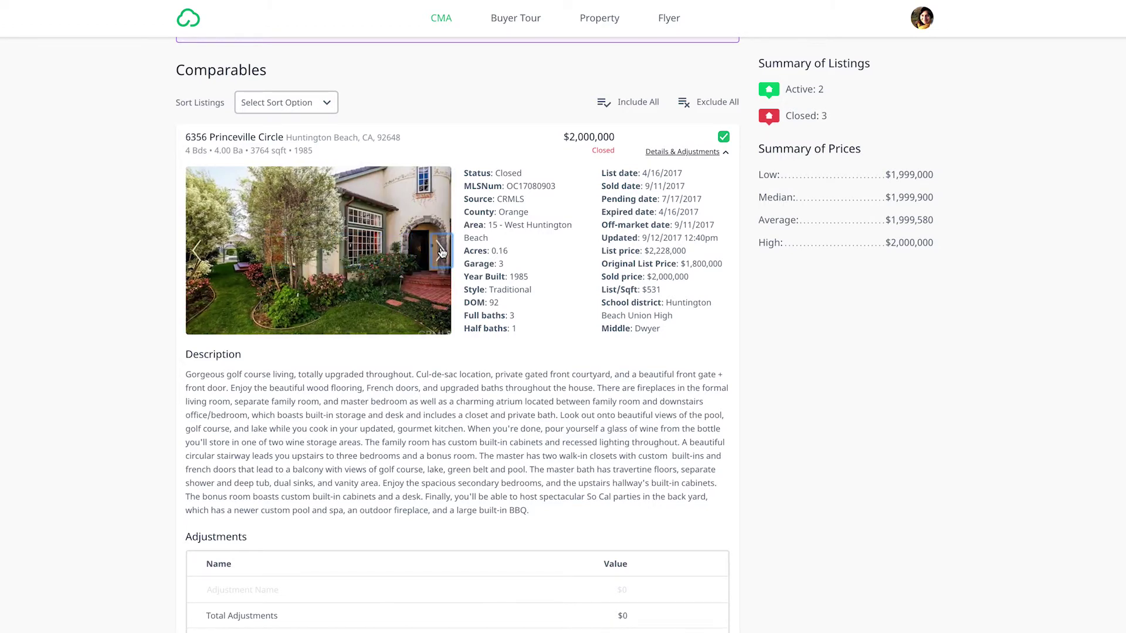
{"action": "left_click", "coordinate": [441, 251]}
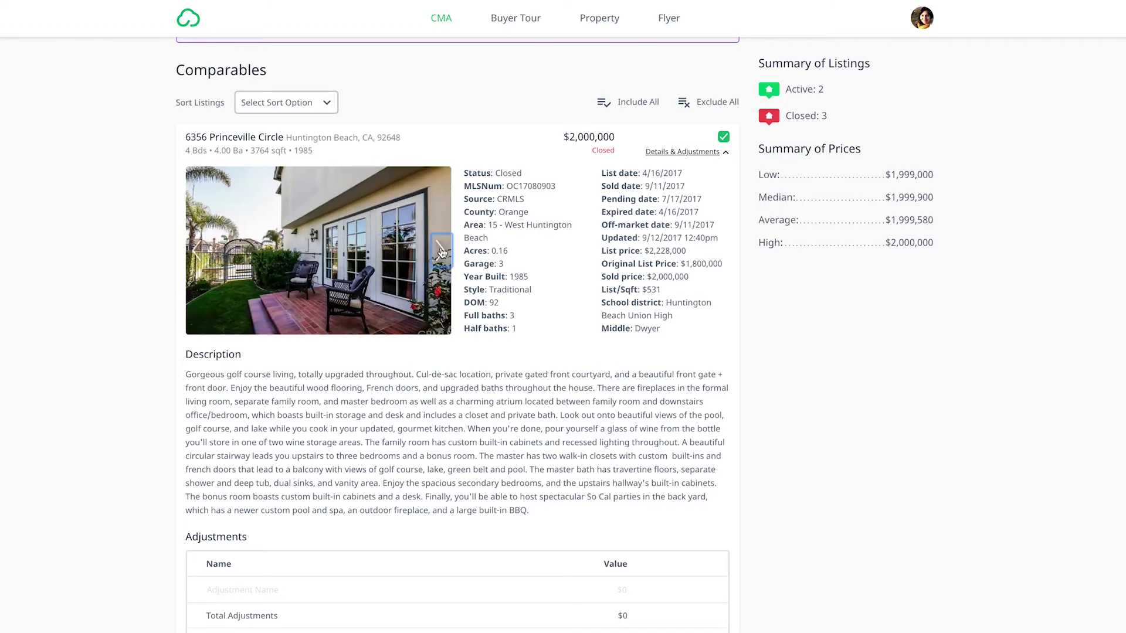
{"action": "left_click", "coordinate": [442, 251]}
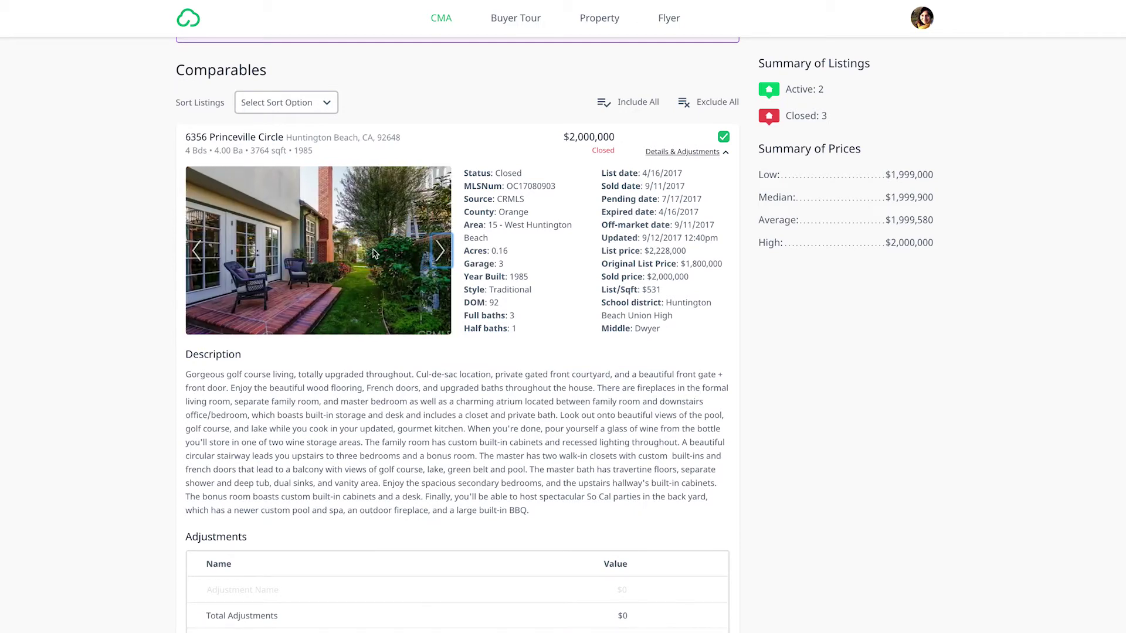
{"action": "left_click", "coordinate": [439, 251]}
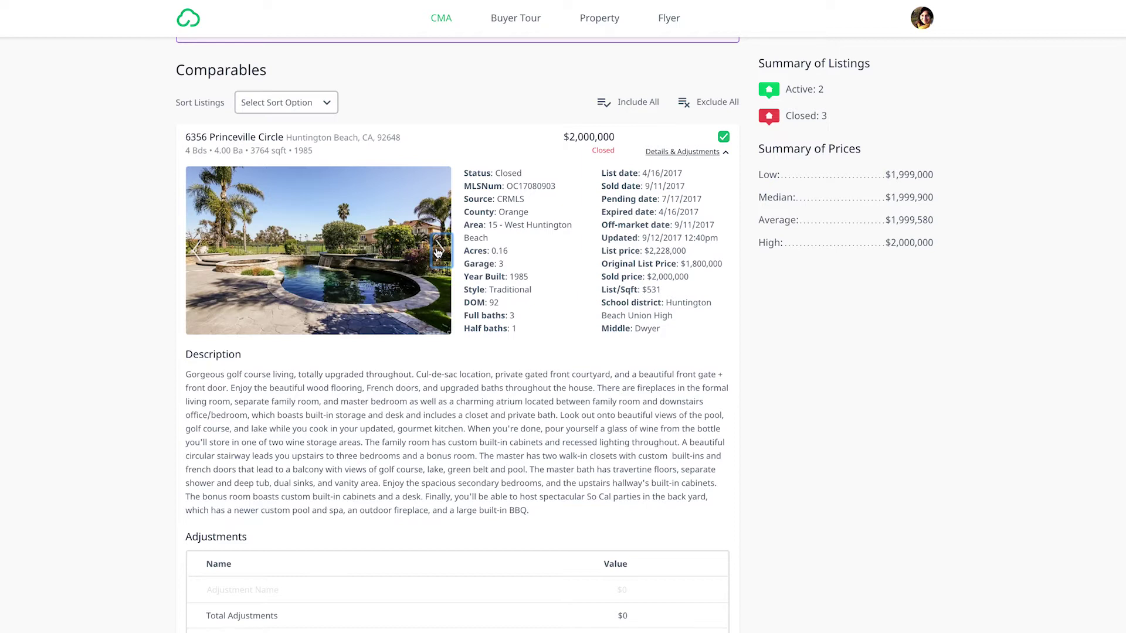
{"action": "left_click", "coordinate": [438, 251]}
{"action": "left_click", "coordinate": [438, 251]}
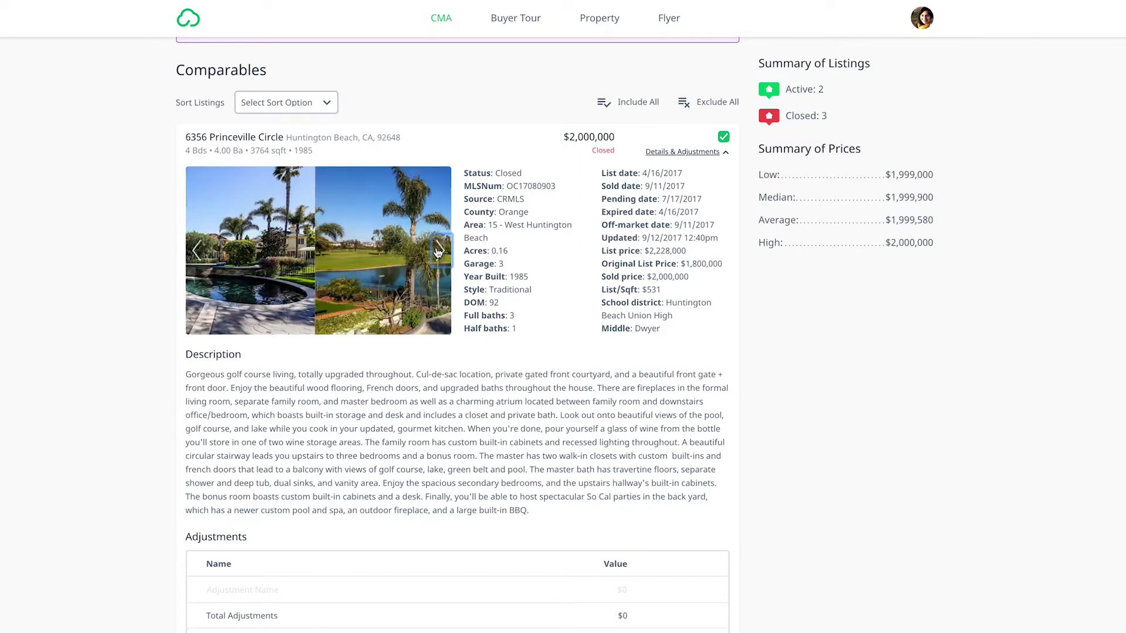
{"action": "left_click", "coordinate": [439, 251]}
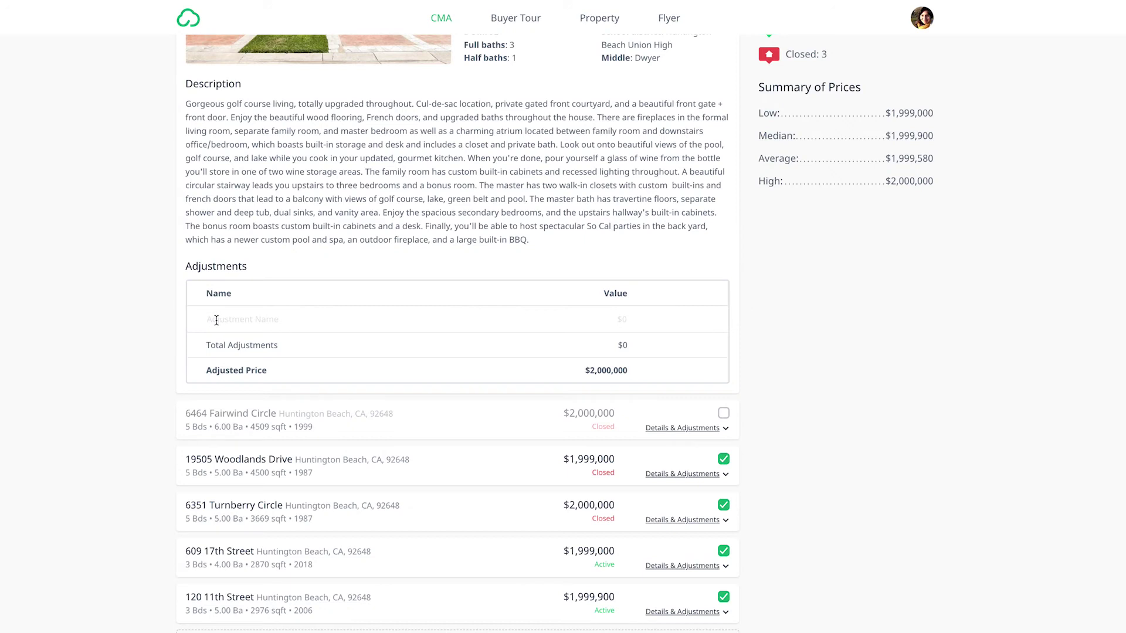
Add a Pool adjustment of -$45,000 to the first comparable and collapse its details
{"action": "left_click", "coordinate": [216, 320]}
{"action": "type", "text": "Pool"}
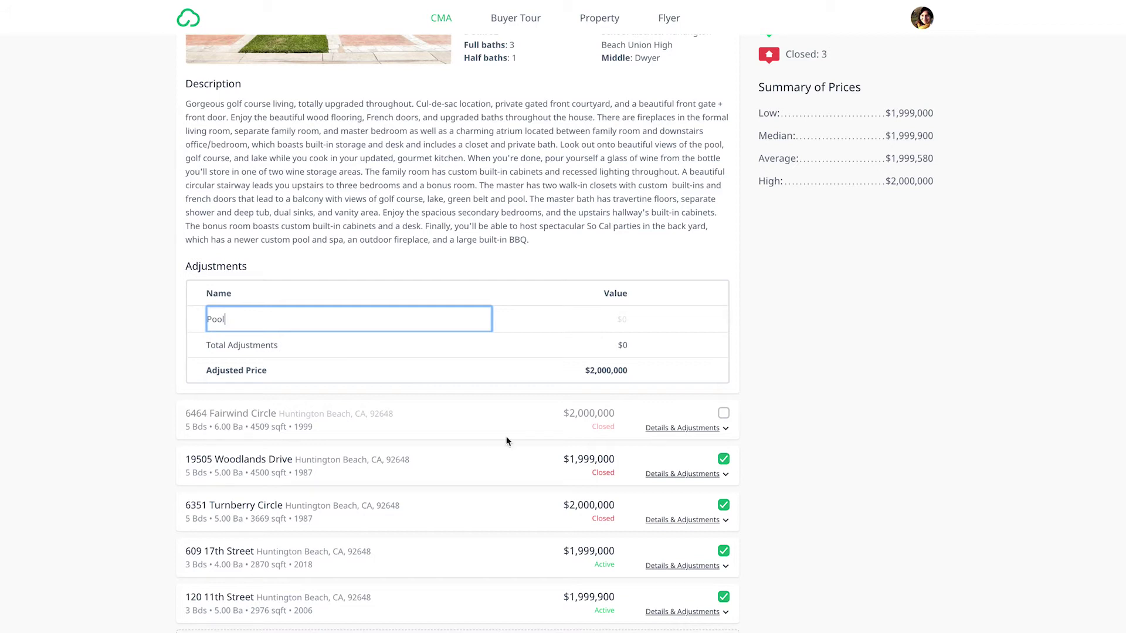
{"action": "left_click", "coordinate": [618, 319]}
{"action": "type", "text": "-$45,000"}
{"action": "left_click", "coordinate": [695, 319]}
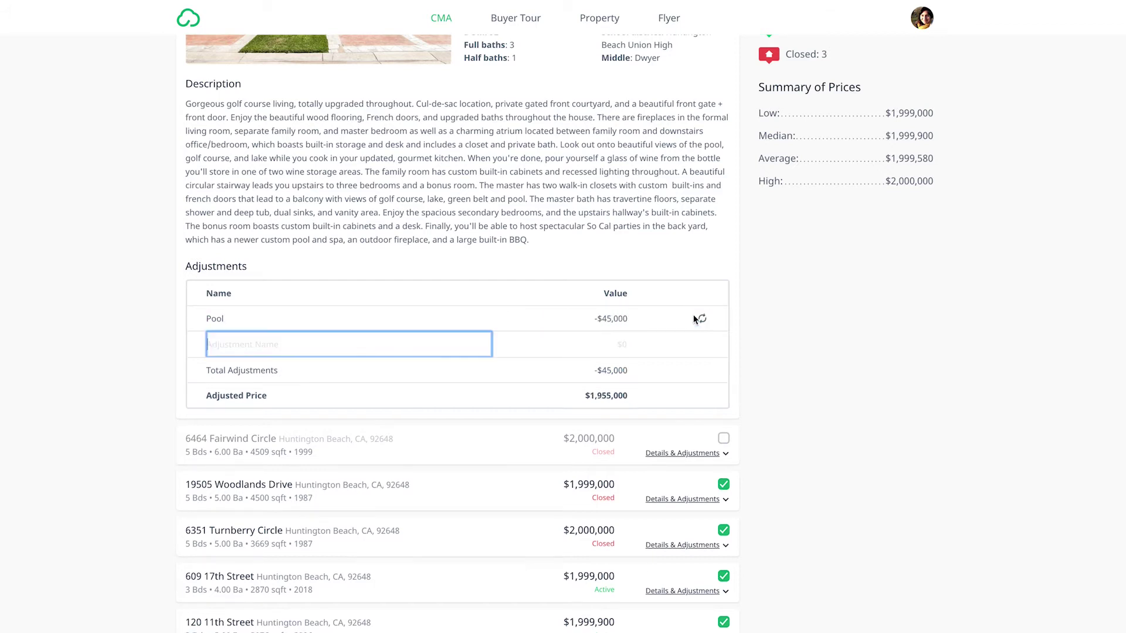
{"action": "left_click", "coordinate": [756, 321]}
{"action": "scroll", "coordinate": [756, 322], "scroll_direction": "up", "scroll_amount": 3}
{"action": "left_click", "coordinate": [685, 62]}
{"action": "left_click", "coordinate": [685, 62]}
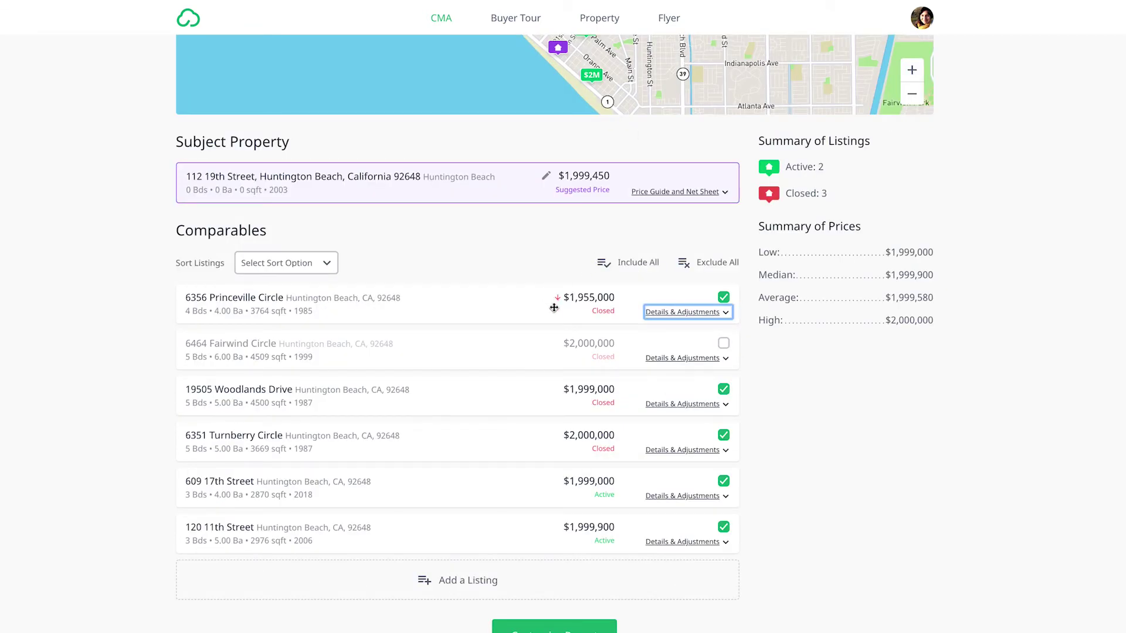
{"action": "left_click", "coordinate": [800, 389]}
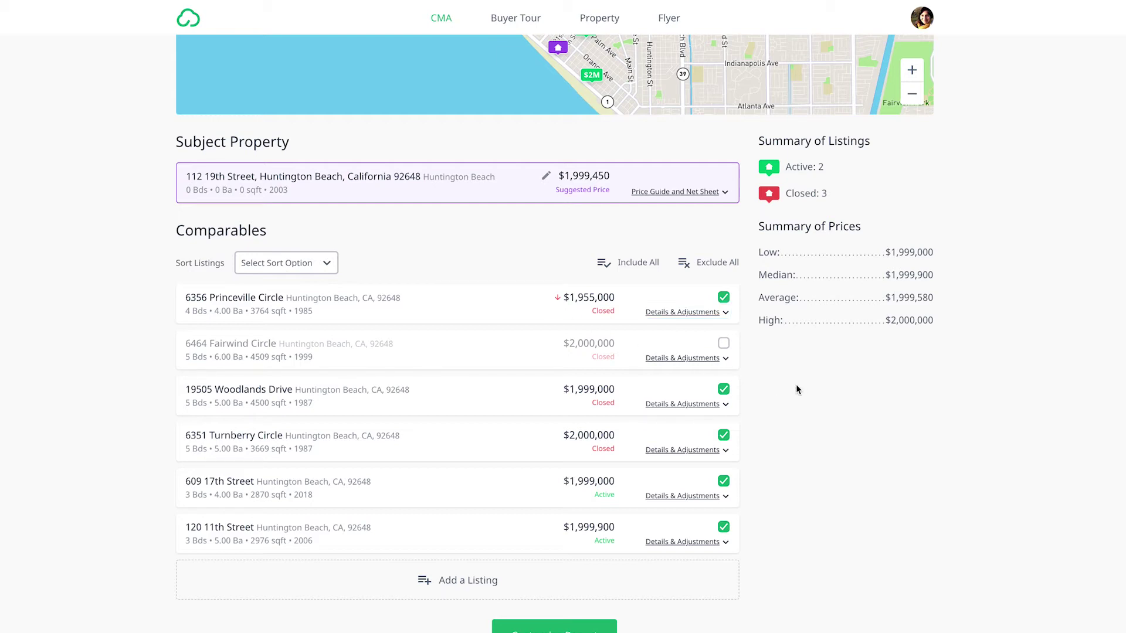
Proceed to customizing the CMA report and look through its full list of pages
{"action": "scroll", "coordinate": [796, 387], "scroll_direction": "up", "scroll_amount": 3}
{"action": "left_click", "coordinate": [872, 50]}
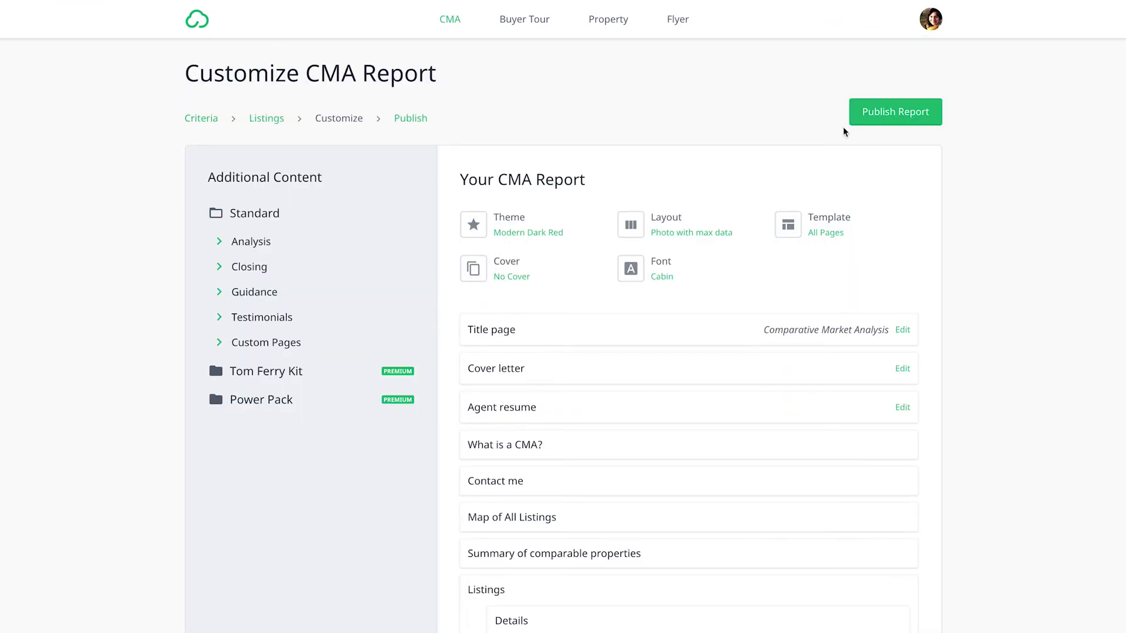
{"action": "scroll", "coordinate": [648, 305], "scroll_direction": "down", "scroll_amount": 2}
{"action": "scroll", "coordinate": [649, 296], "scroll_direction": "down", "scroll_amount": 8}
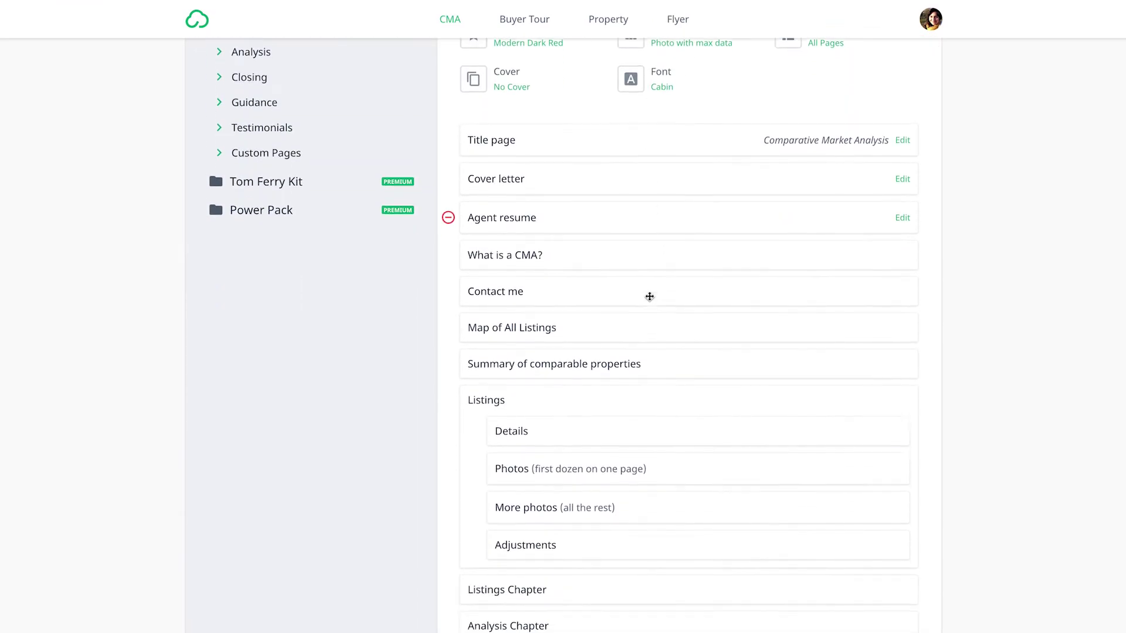
{"action": "scroll", "coordinate": [649, 297], "scroll_direction": "down", "scroll_amount": 4}
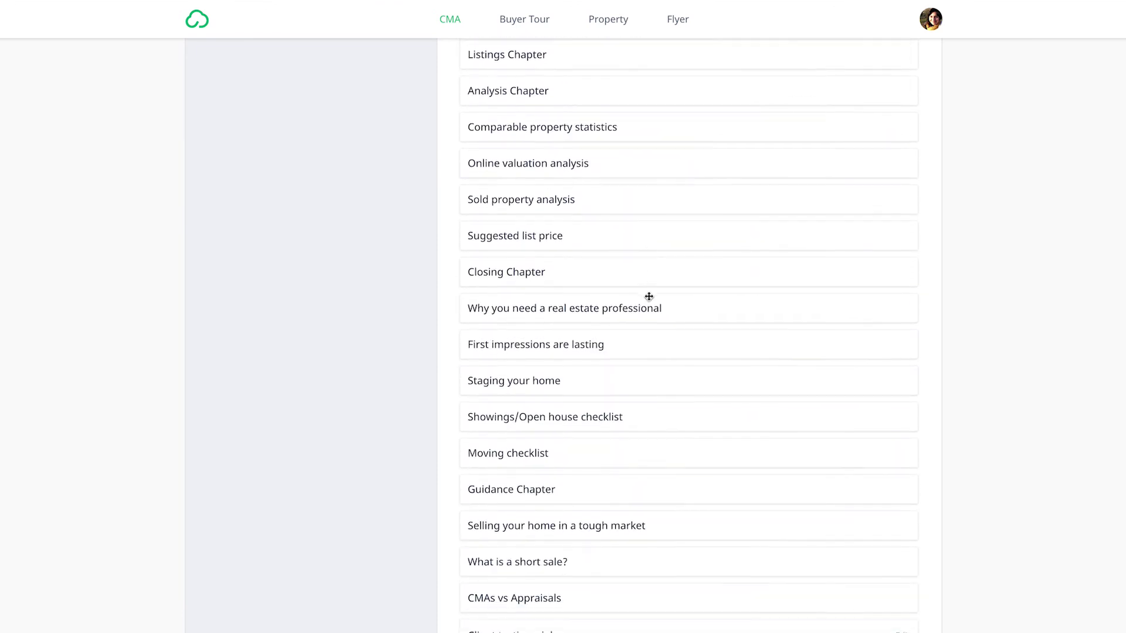
{"action": "scroll", "coordinate": [649, 296], "scroll_direction": "up", "scroll_amount": 13}
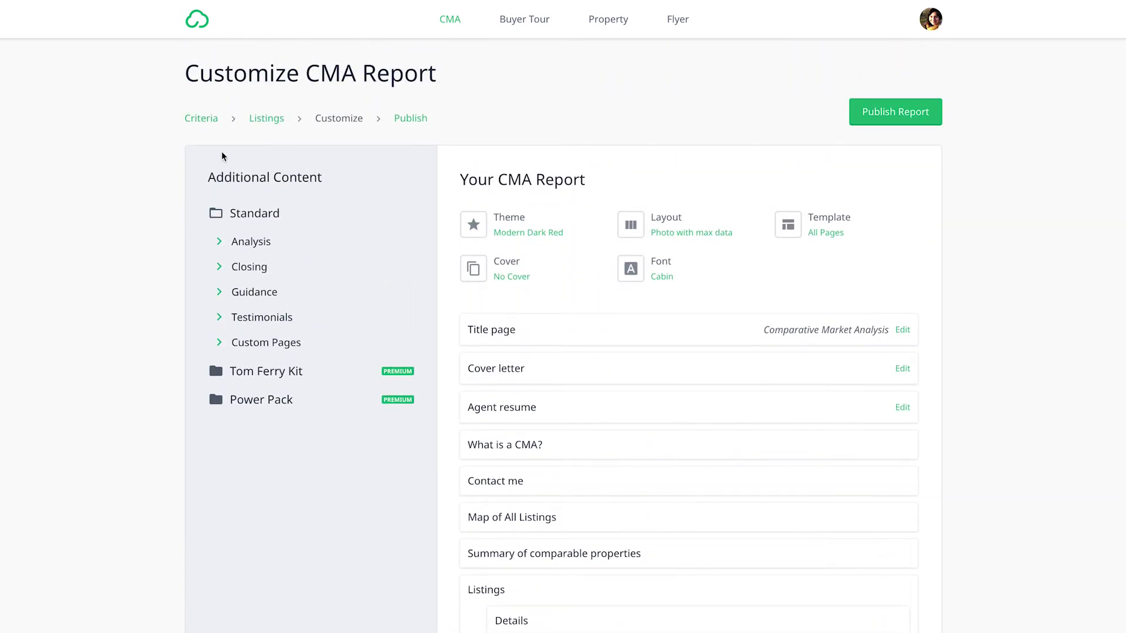
Add the Marketing action plan page from the Closing content, and remove it along with the "Why you need a real estate professional" page
{"action": "left_click", "coordinate": [220, 242]}
{"action": "left_click", "coordinate": [219, 293]}
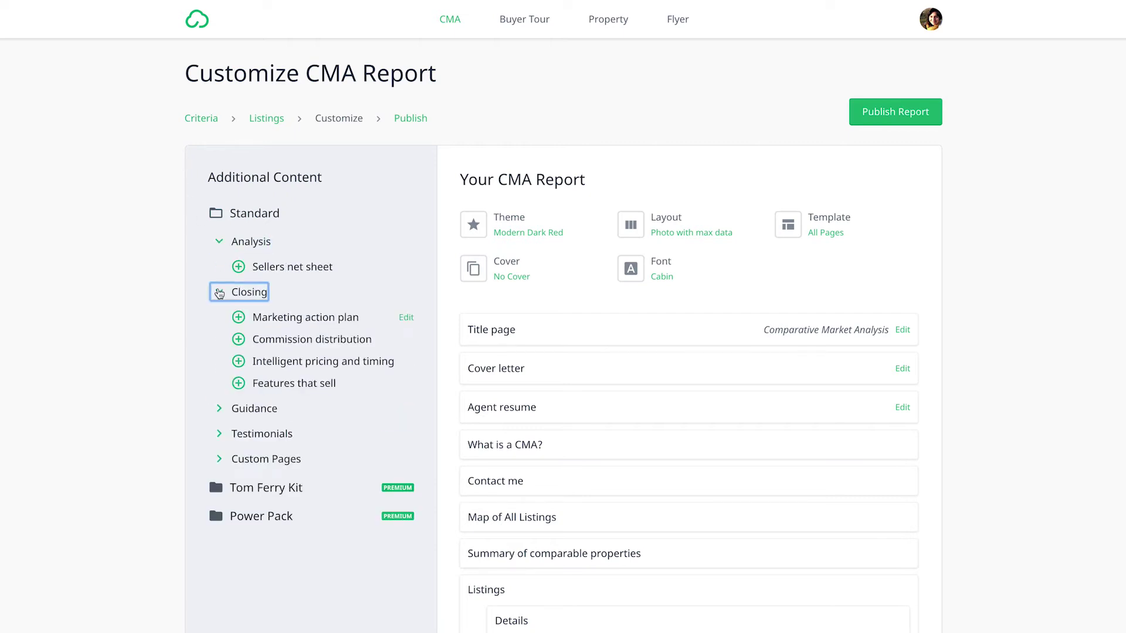
{"action": "left_click", "coordinate": [238, 317]}
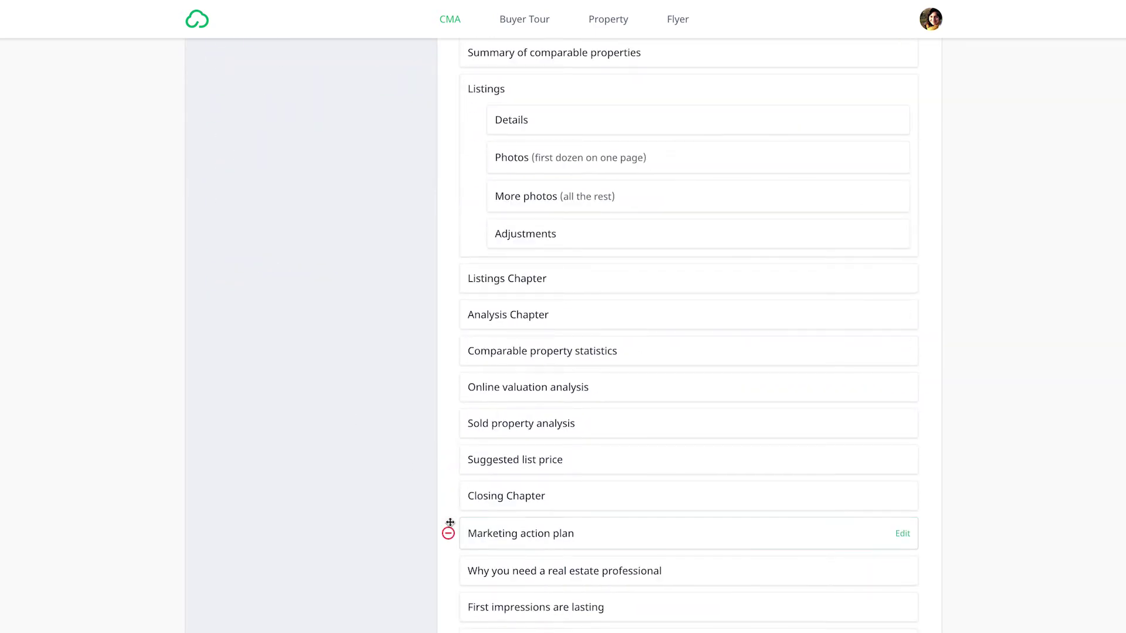
{"action": "left_click_drag", "start_coordinate": [448, 533], "coordinate": [448, 495]}
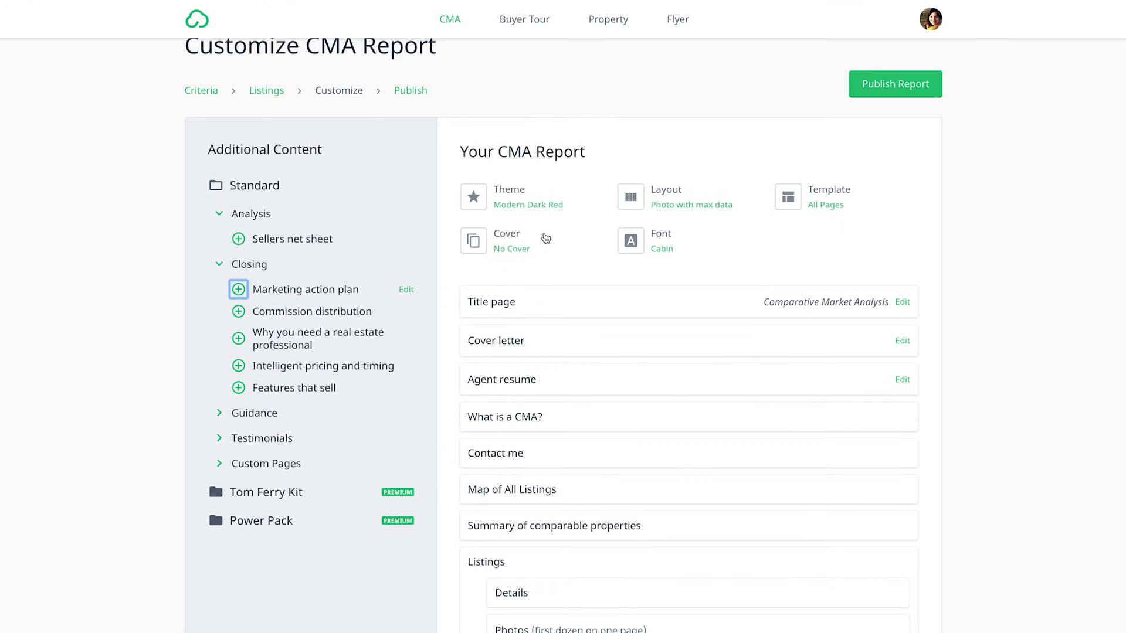
Change the CMA report's theme to Modern Plum and apply it
{"action": "left_click", "coordinate": [526, 203]}
{"action": "left_click", "coordinate": [566, 288]}
{"action": "scroll", "coordinate": [547, 407], "scroll_direction": "down", "scroll_amount": 2}
{"action": "left_click", "coordinate": [512, 419]}
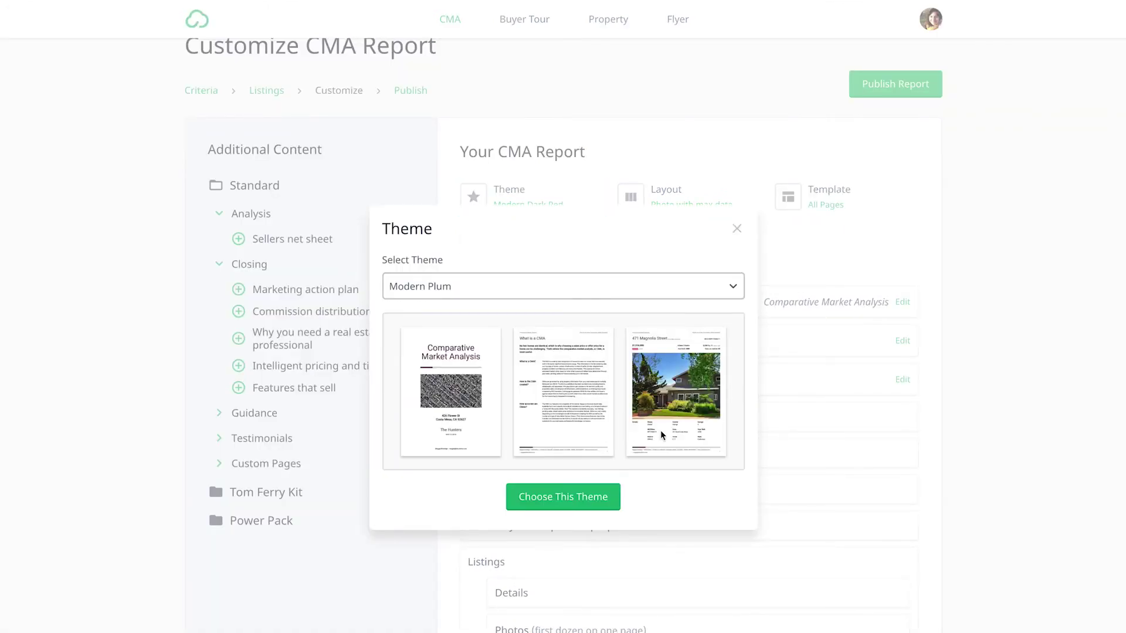
{"action": "left_click", "coordinate": [582, 496]}
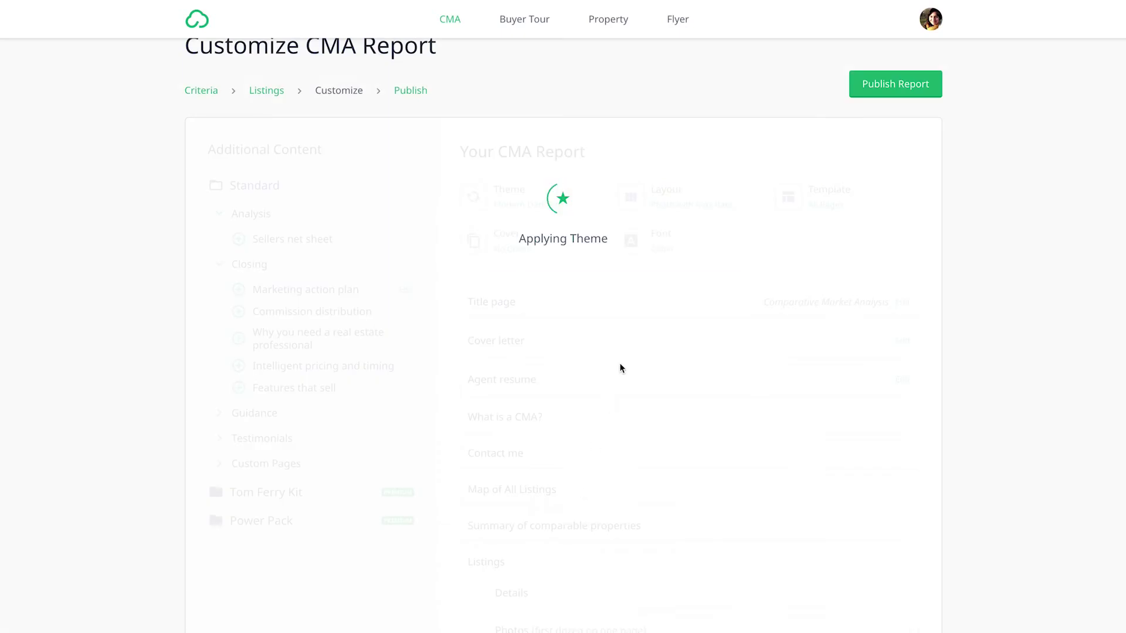
Look through the available report layouts and fonts, closing both selections without choosing a different option
{"action": "left_click", "coordinate": [660, 206]}
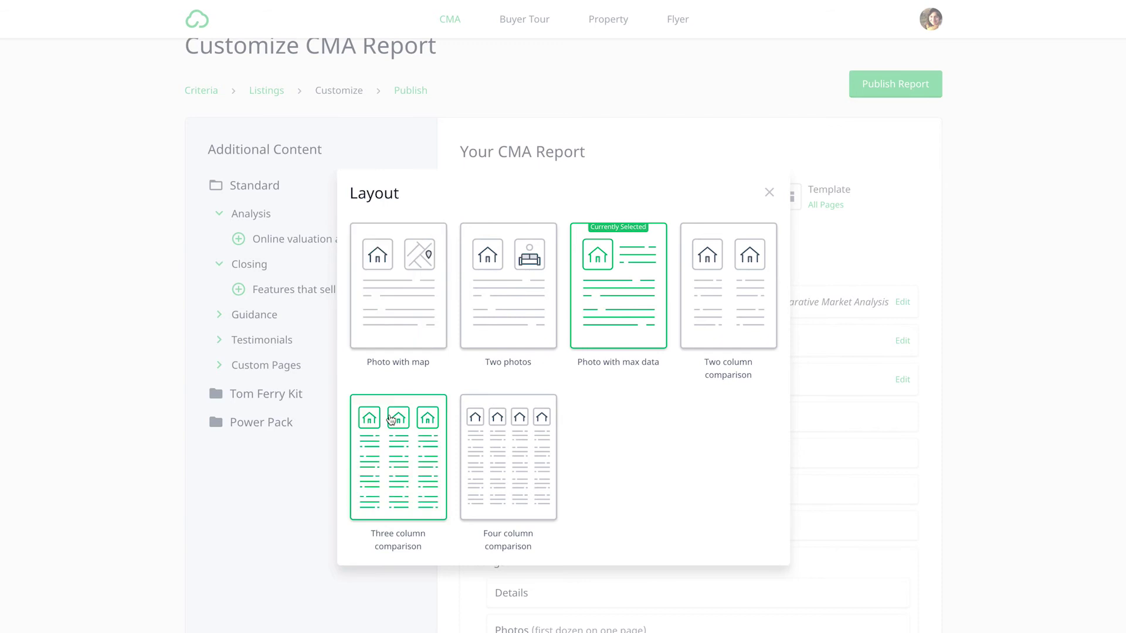
{"action": "left_click", "coordinate": [769, 192]}
{"action": "left_click", "coordinate": [662, 255]}
{"action": "scroll", "coordinate": [583, 324], "scroll_direction": "down", "scroll_amount": 5}
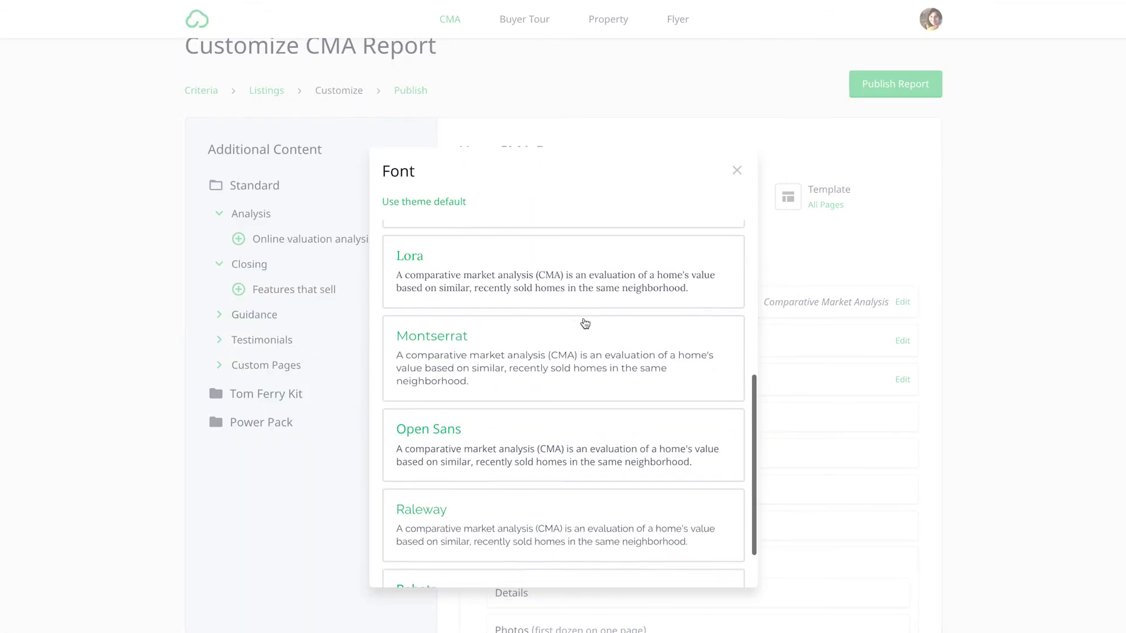
{"action": "scroll", "coordinate": [585, 323], "scroll_direction": "down", "scroll_amount": 3}
{"action": "scroll", "coordinate": [583, 324], "scroll_direction": "up", "scroll_amount": 10}
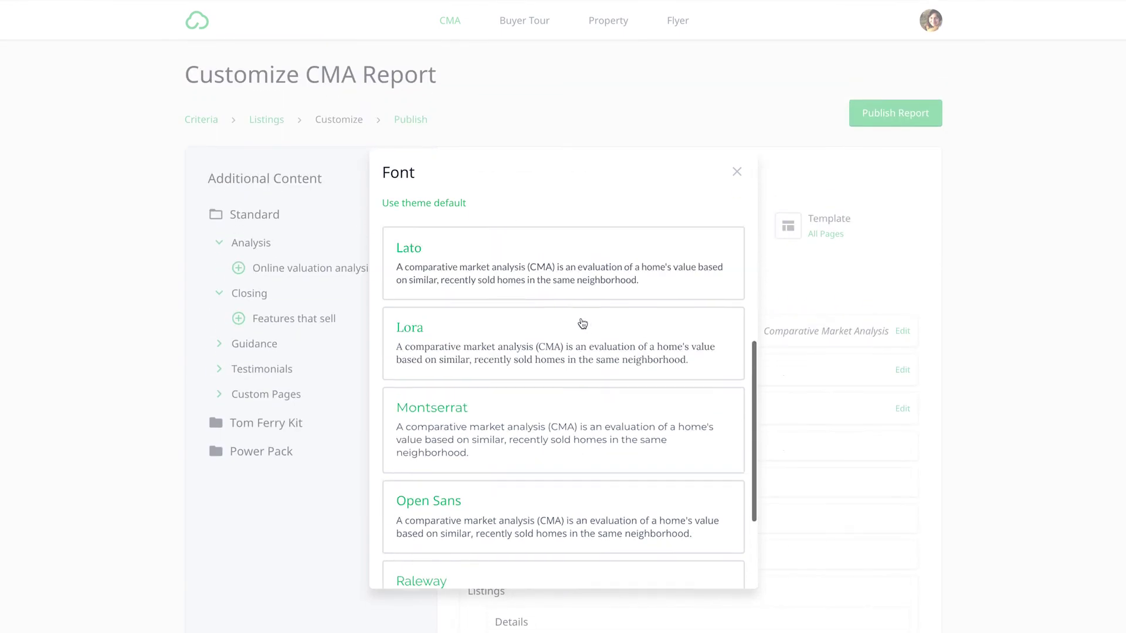
{"action": "left_click", "coordinate": [737, 170]}
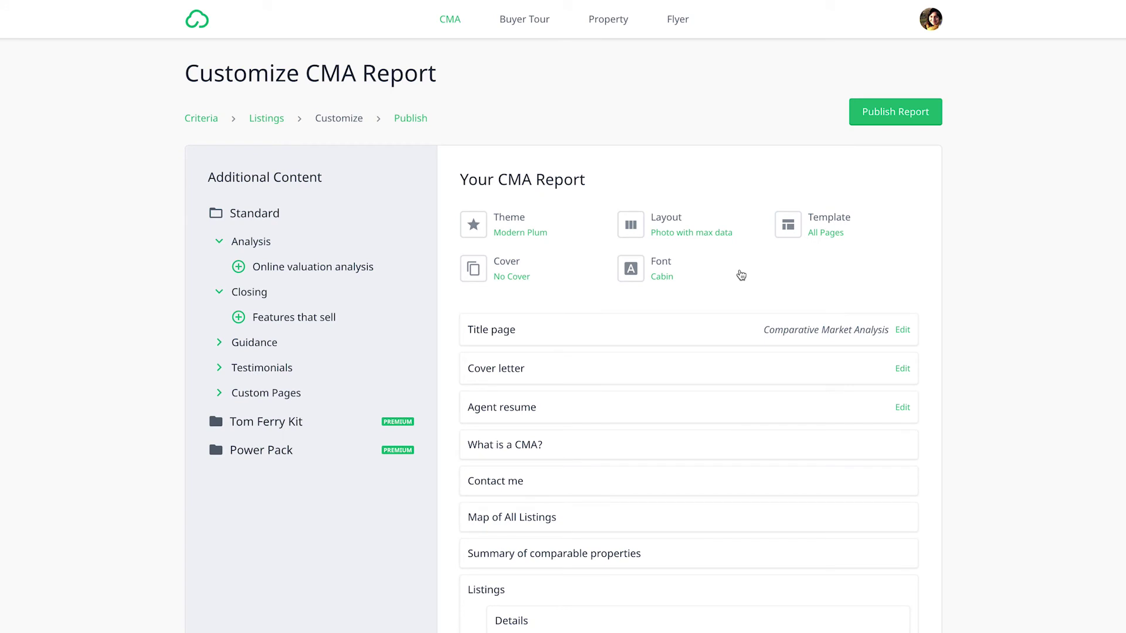
Publish the CMA report and open its PDF from the list of reports
{"action": "left_click", "coordinate": [877, 111]}
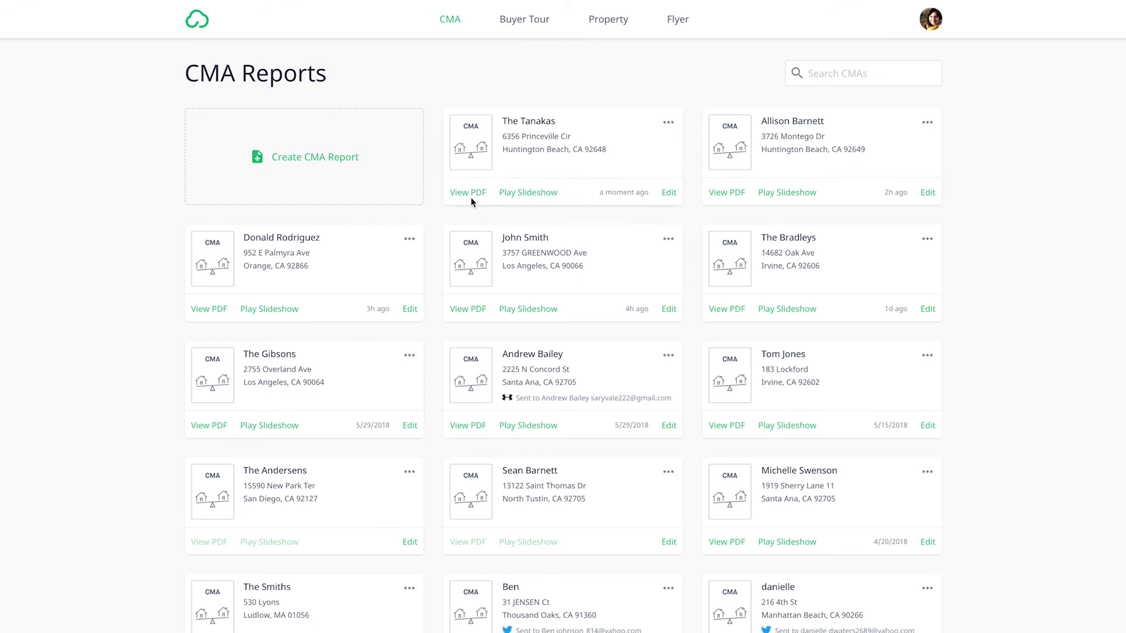
{"action": "left_click", "coordinate": [468, 193]}
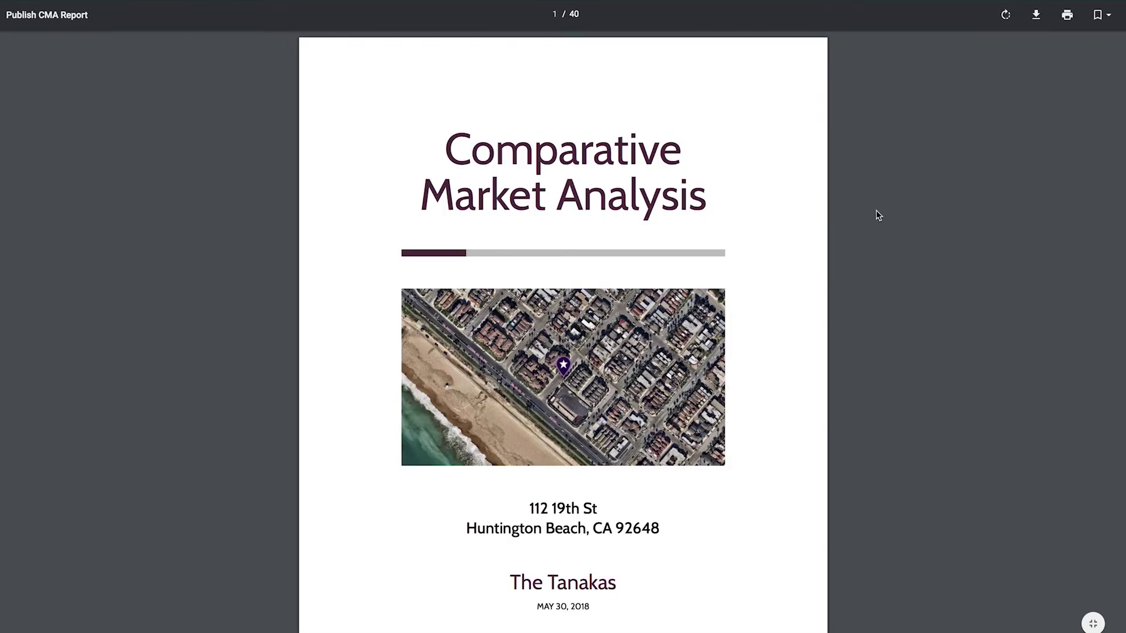
Review the PDF from the title page through the comparables summary to the second comparable's details, and close it
{"action": "scroll", "coordinate": [870, 213], "scroll_direction": "down", "scroll_amount": 20}
{"action": "scroll", "coordinate": [877, 215], "scroll_direction": "down", "scroll_amount": 20}
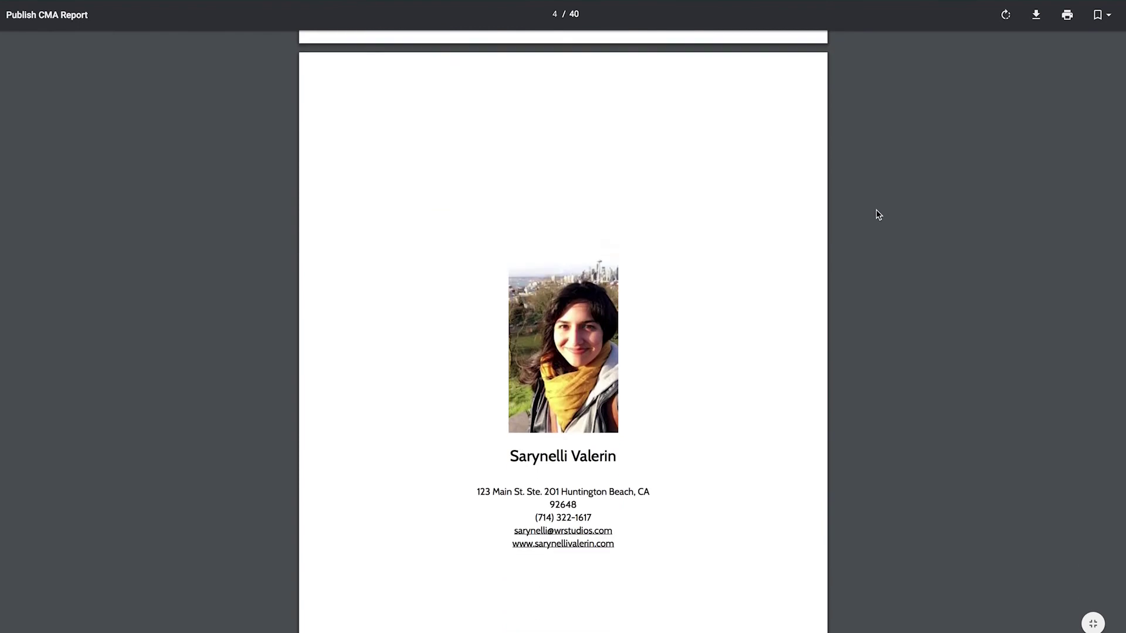
{"action": "scroll", "coordinate": [878, 215], "scroll_direction": "down", "scroll_amount": 15}
{"action": "scroll", "coordinate": [878, 215], "scroll_direction": "down", "scroll_amount": 8}
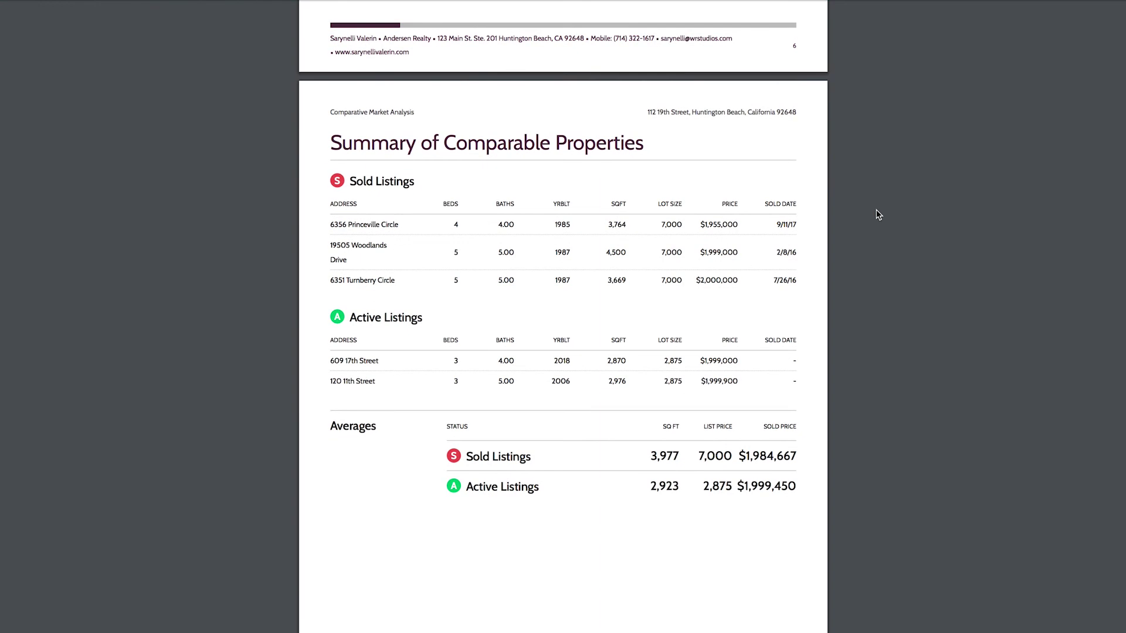
{"action": "scroll", "coordinate": [878, 214], "scroll_direction": "down", "scroll_amount": 10}
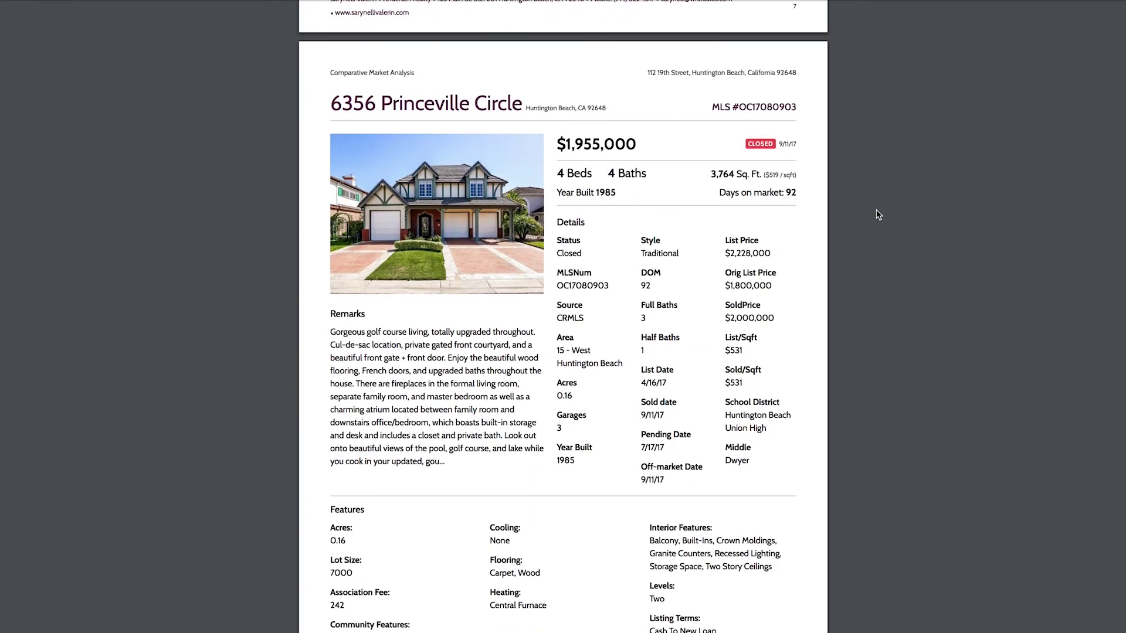
{"action": "scroll", "coordinate": [877, 215], "scroll_direction": "down", "scroll_amount": 12}
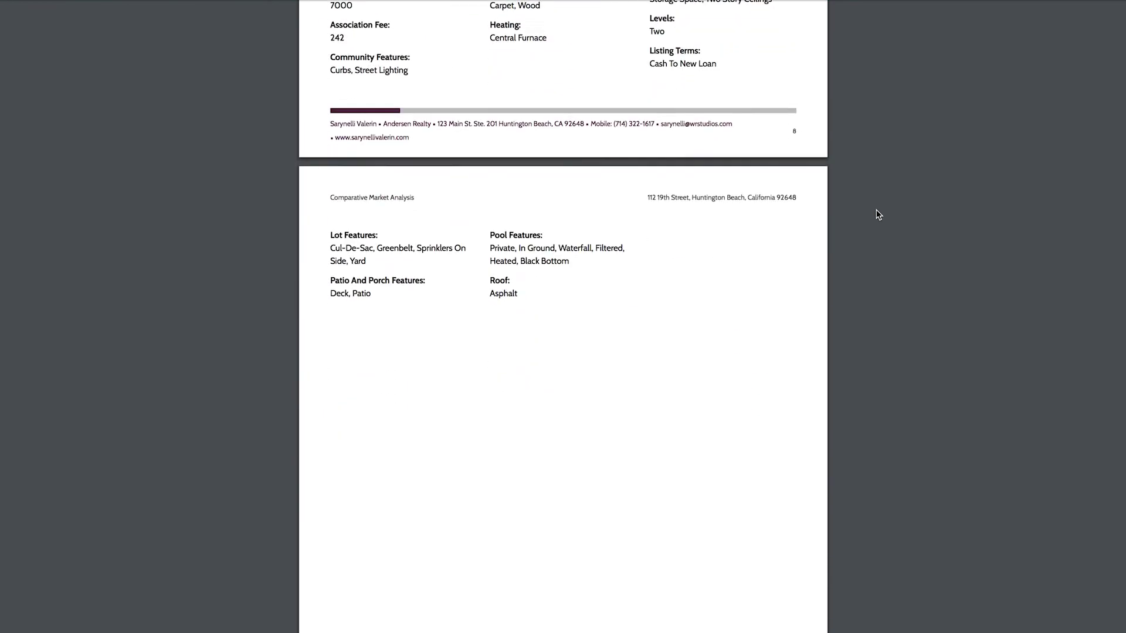
{"action": "scroll", "coordinate": [877, 214], "scroll_direction": "down", "scroll_amount": 10}
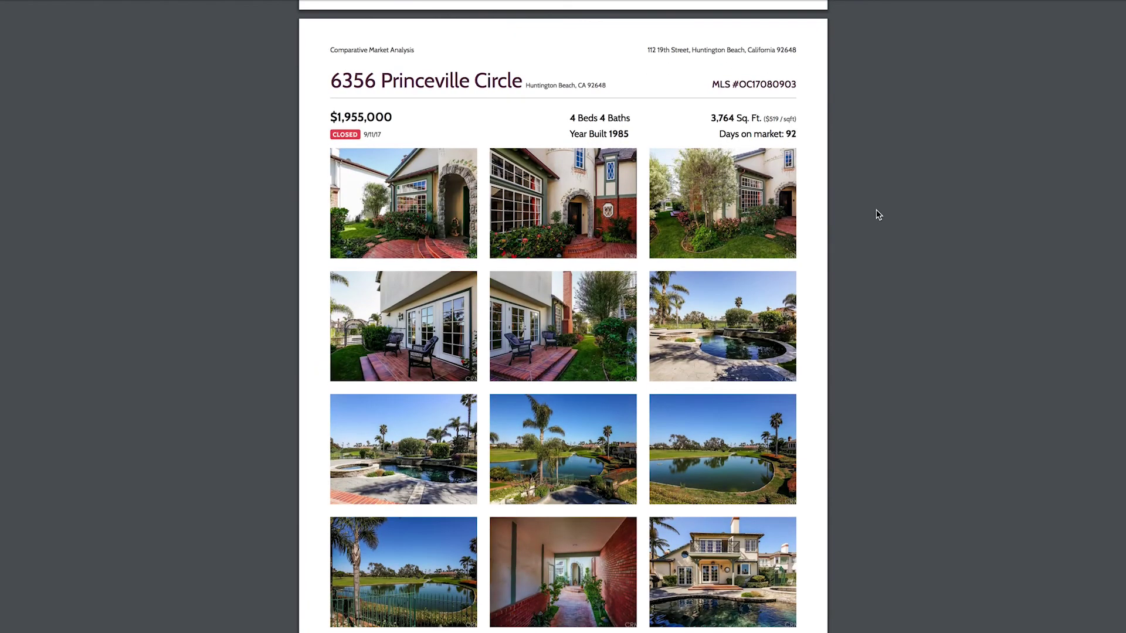
{"action": "scroll", "coordinate": [878, 214], "scroll_direction": "down", "scroll_amount": 15}
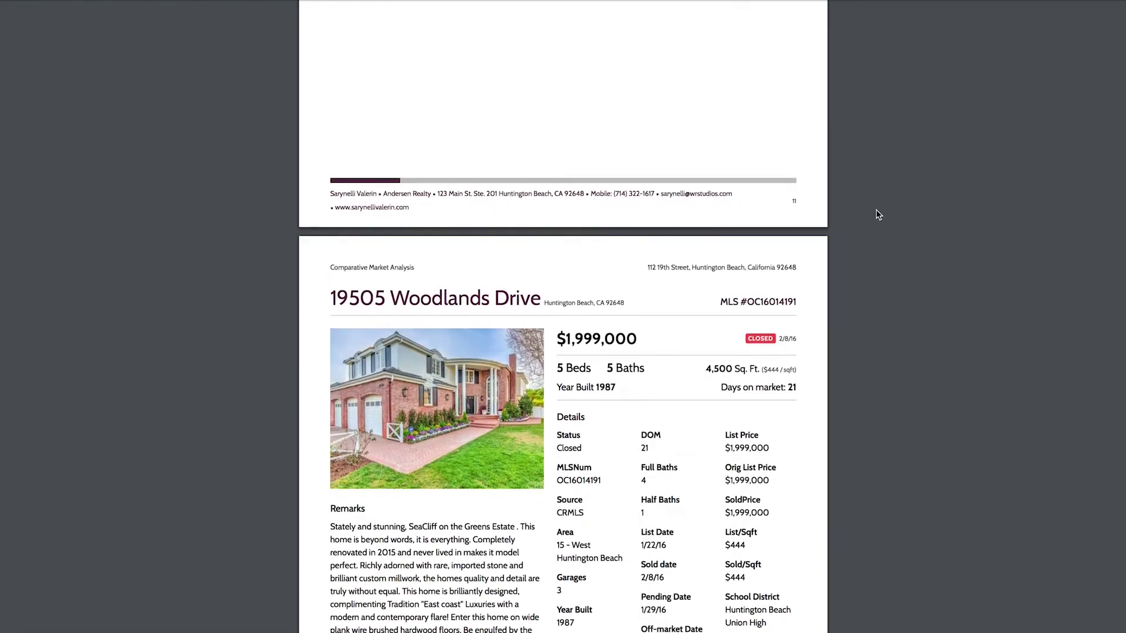
{"action": "scroll", "coordinate": [877, 215], "scroll_direction": "down", "scroll_amount": 1}
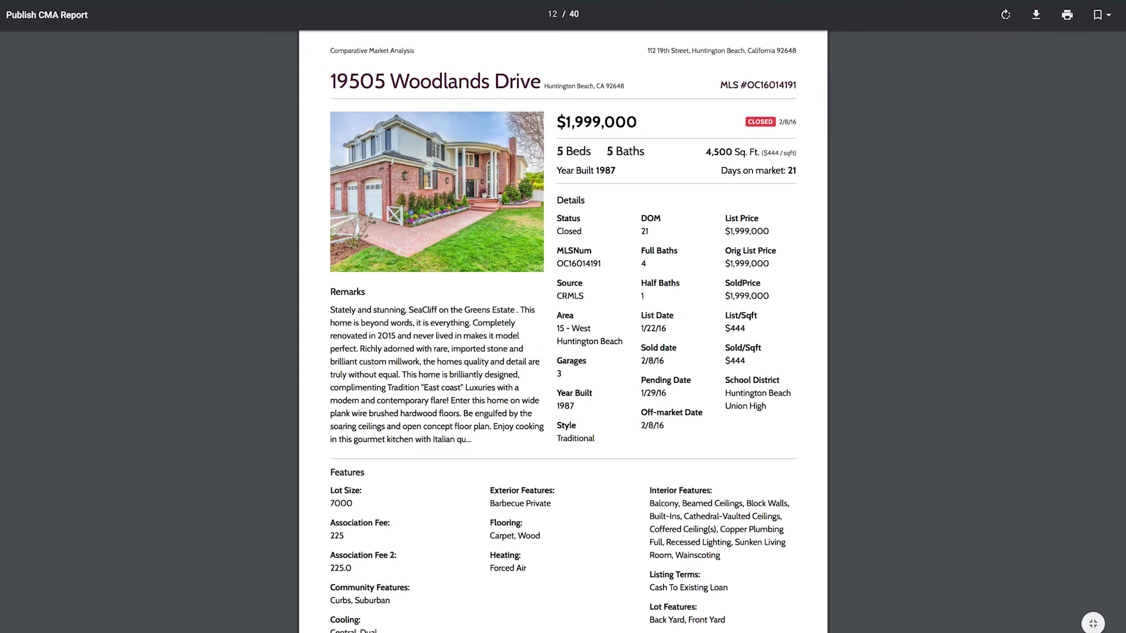
{"action": "key", "text": "Escape"}
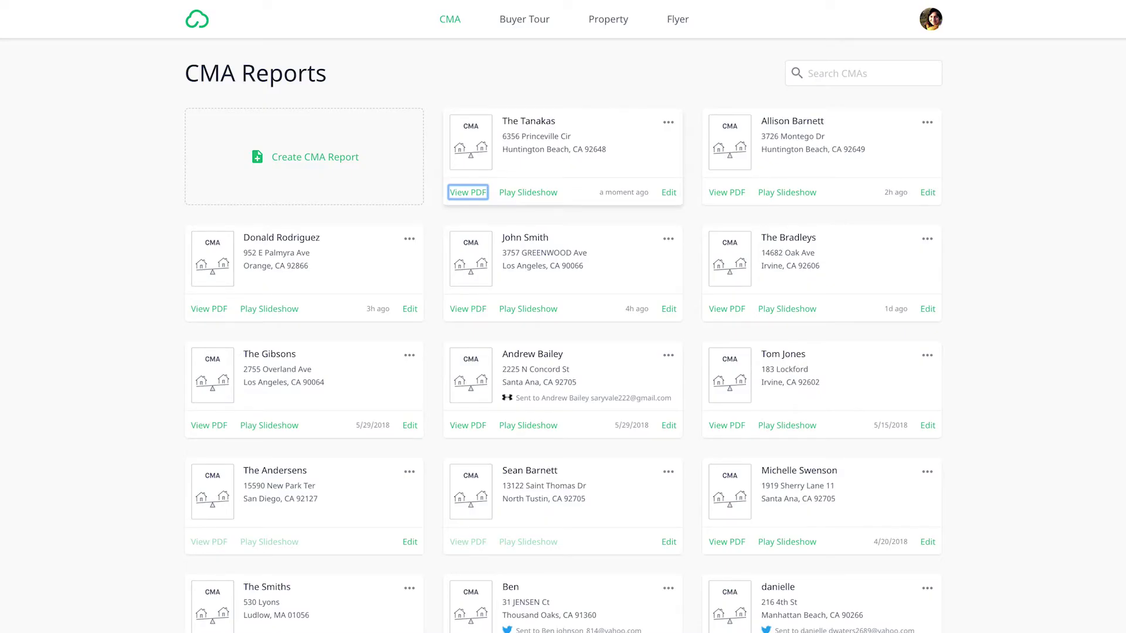
Look at the newest report's sharing options, including the Email Report form, without sending or sharing it
{"action": "left_click", "coordinate": [670, 194]}
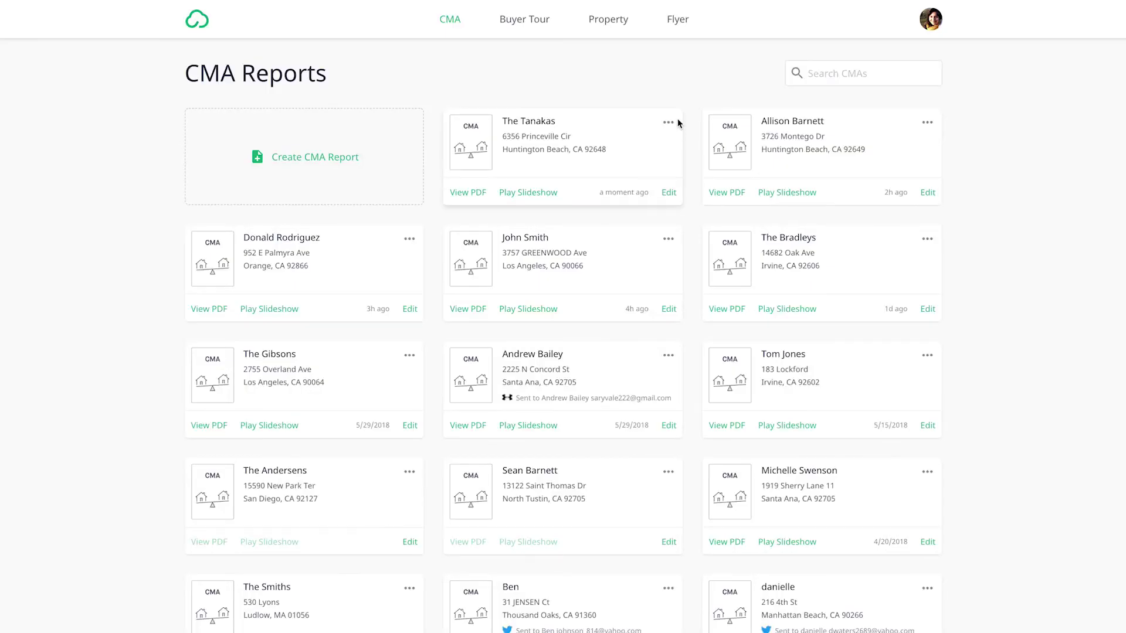
{"action": "left_click", "coordinate": [669, 122]}
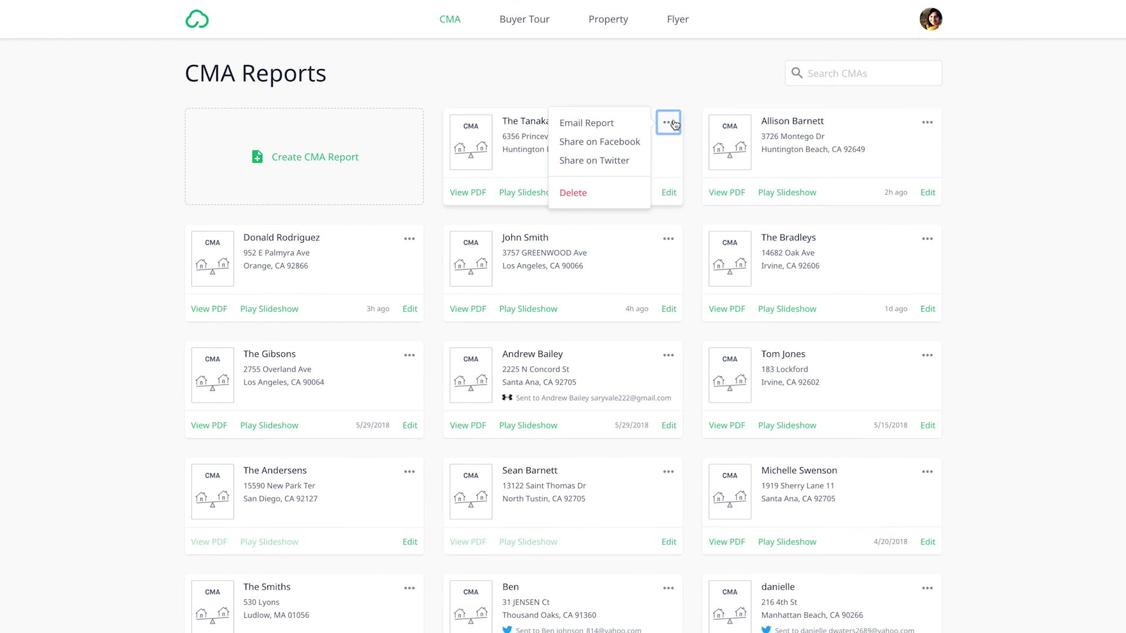
{"action": "left_click", "coordinate": [628, 128]}
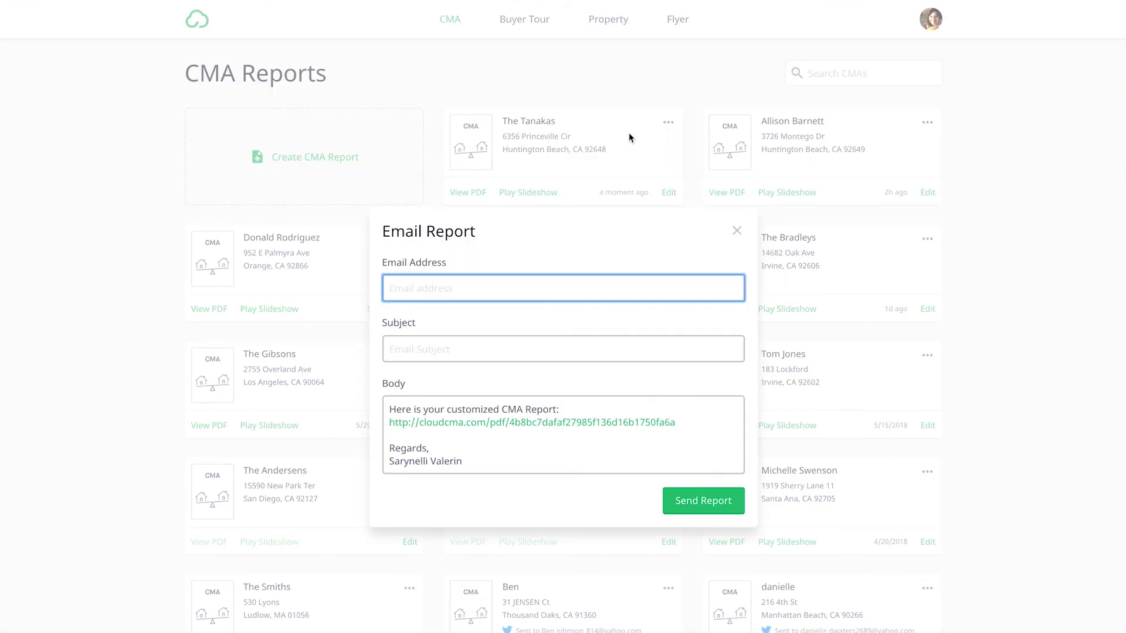
{"action": "left_click", "coordinate": [736, 231]}
{"action": "left_click", "coordinate": [671, 124]}
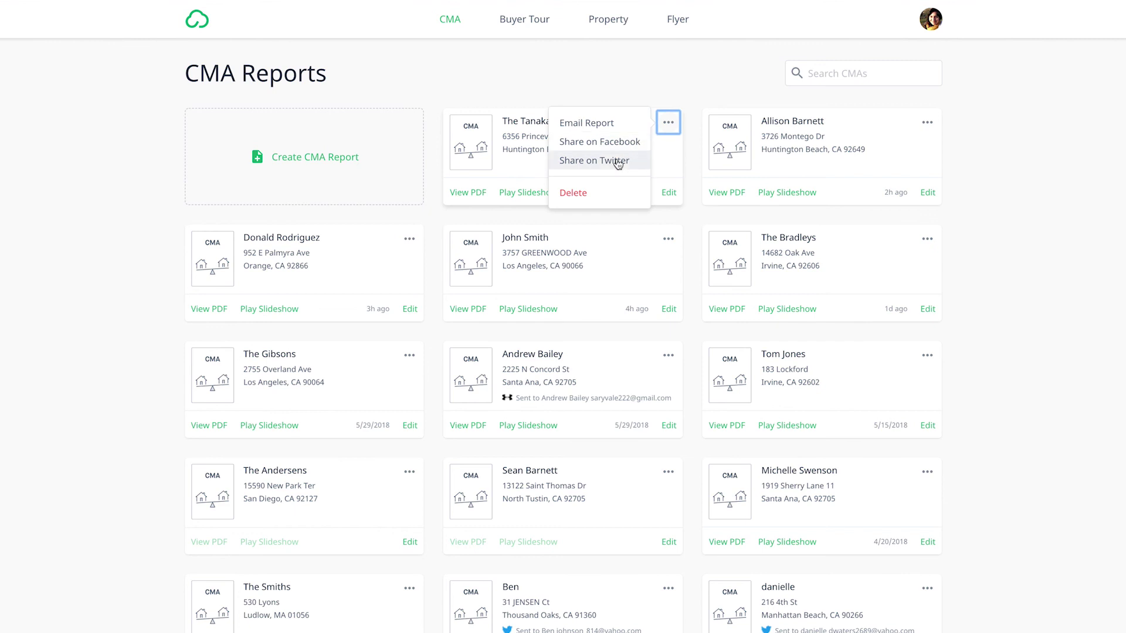
{"action": "left_click", "coordinate": [672, 90]}
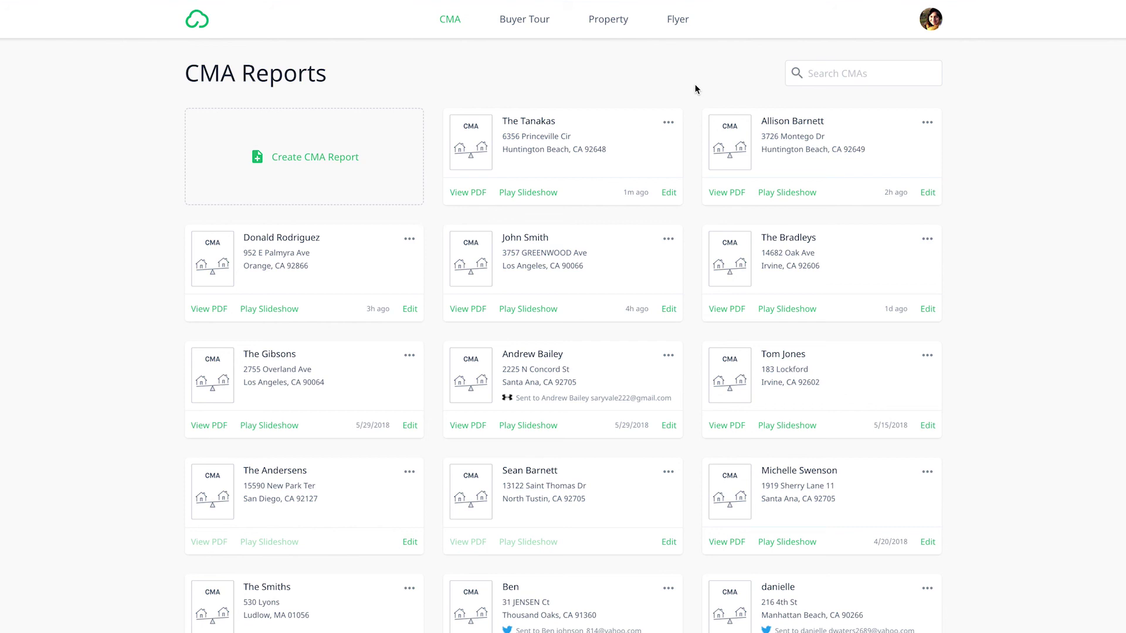
Open the Cloud CMA Support Center from the account options and browse its help topics
{"action": "left_click", "coordinate": [930, 19]}
{"action": "left_click", "coordinate": [865, 177]}
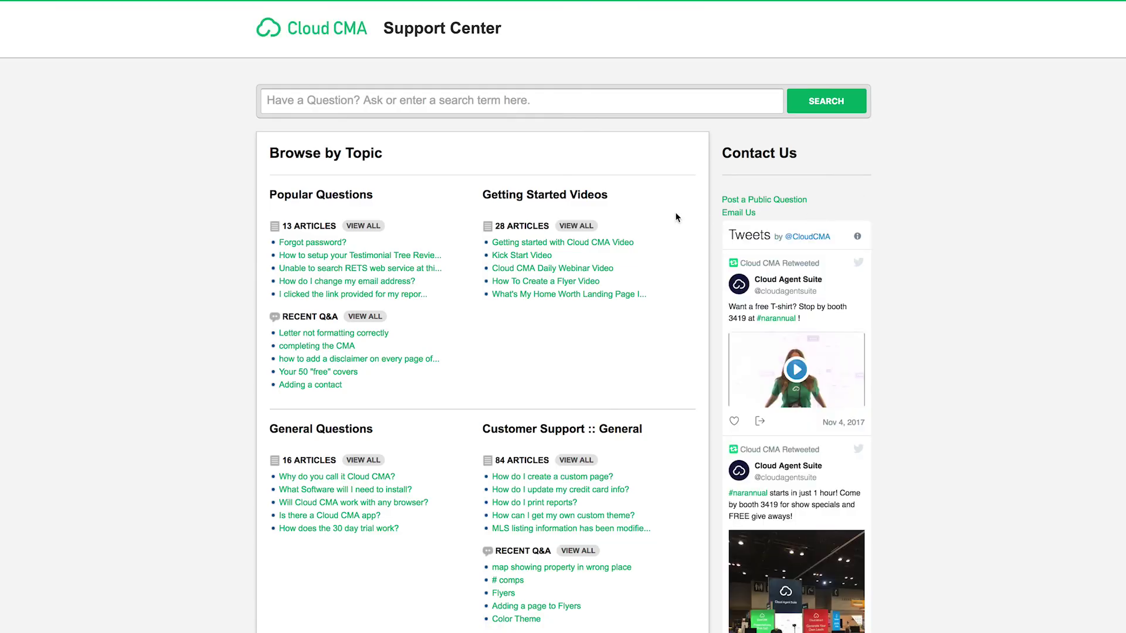
{"action": "scroll", "coordinate": [676, 215], "scroll_direction": "down", "scroll_amount": 8}
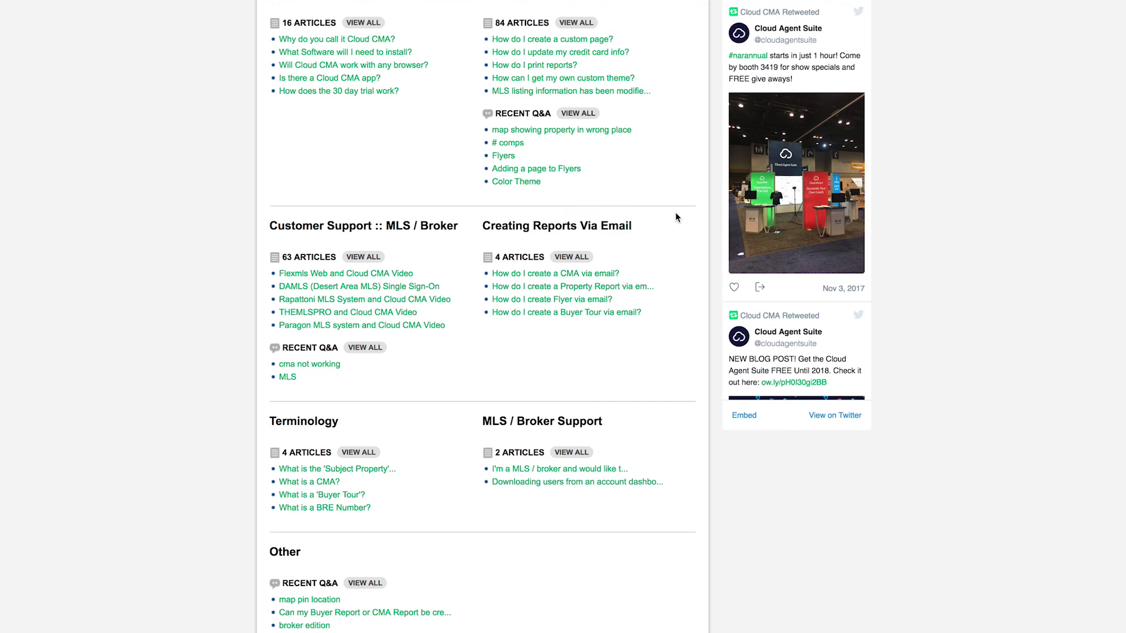
{"action": "scroll", "coordinate": [675, 217], "scroll_direction": "up", "scroll_amount": 6}
{"action": "scroll", "coordinate": [675, 218], "scroll_direction": "up", "scroll_amount": 2}
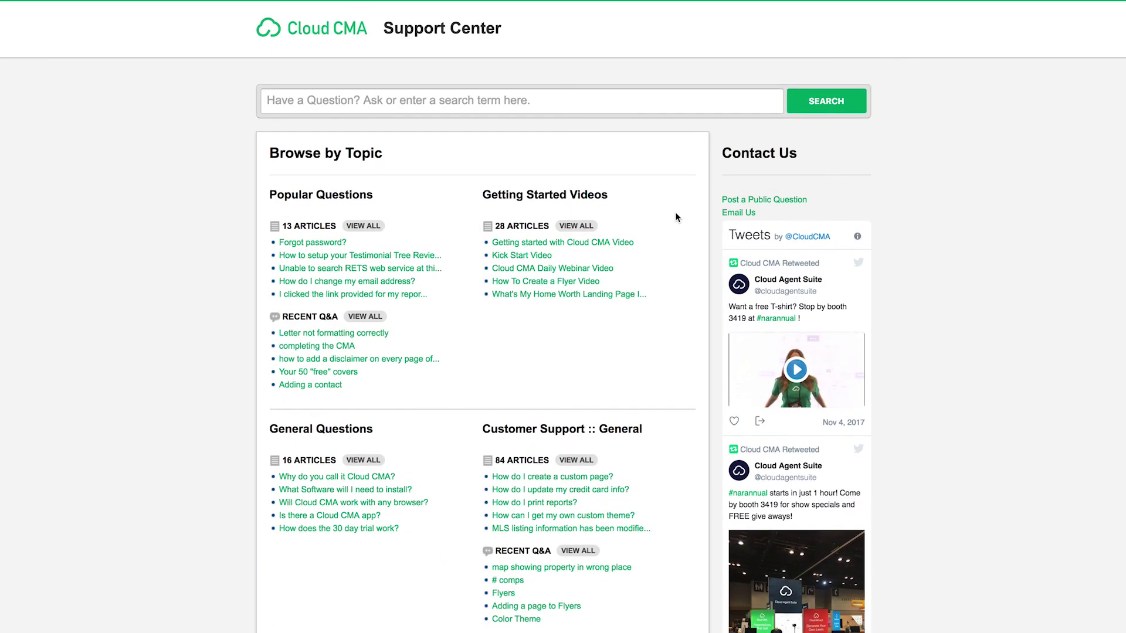